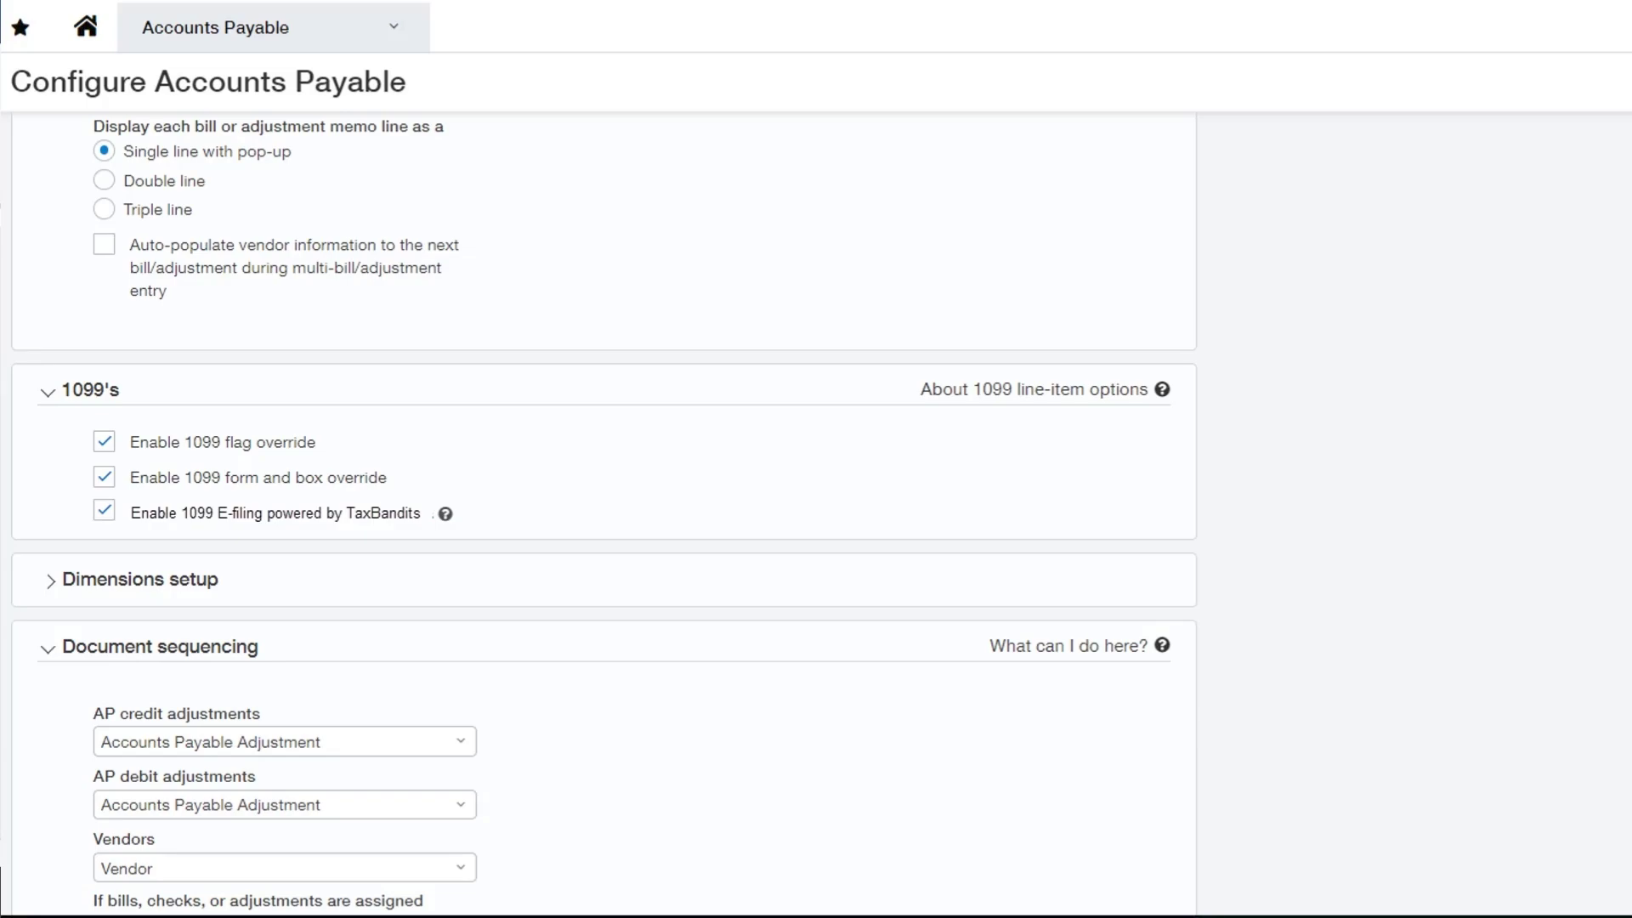
# Follow the TaxBandits 1099 e-filing help link to reach the TaxBandits account sign-up page.
pyautogui.click(446, 515)
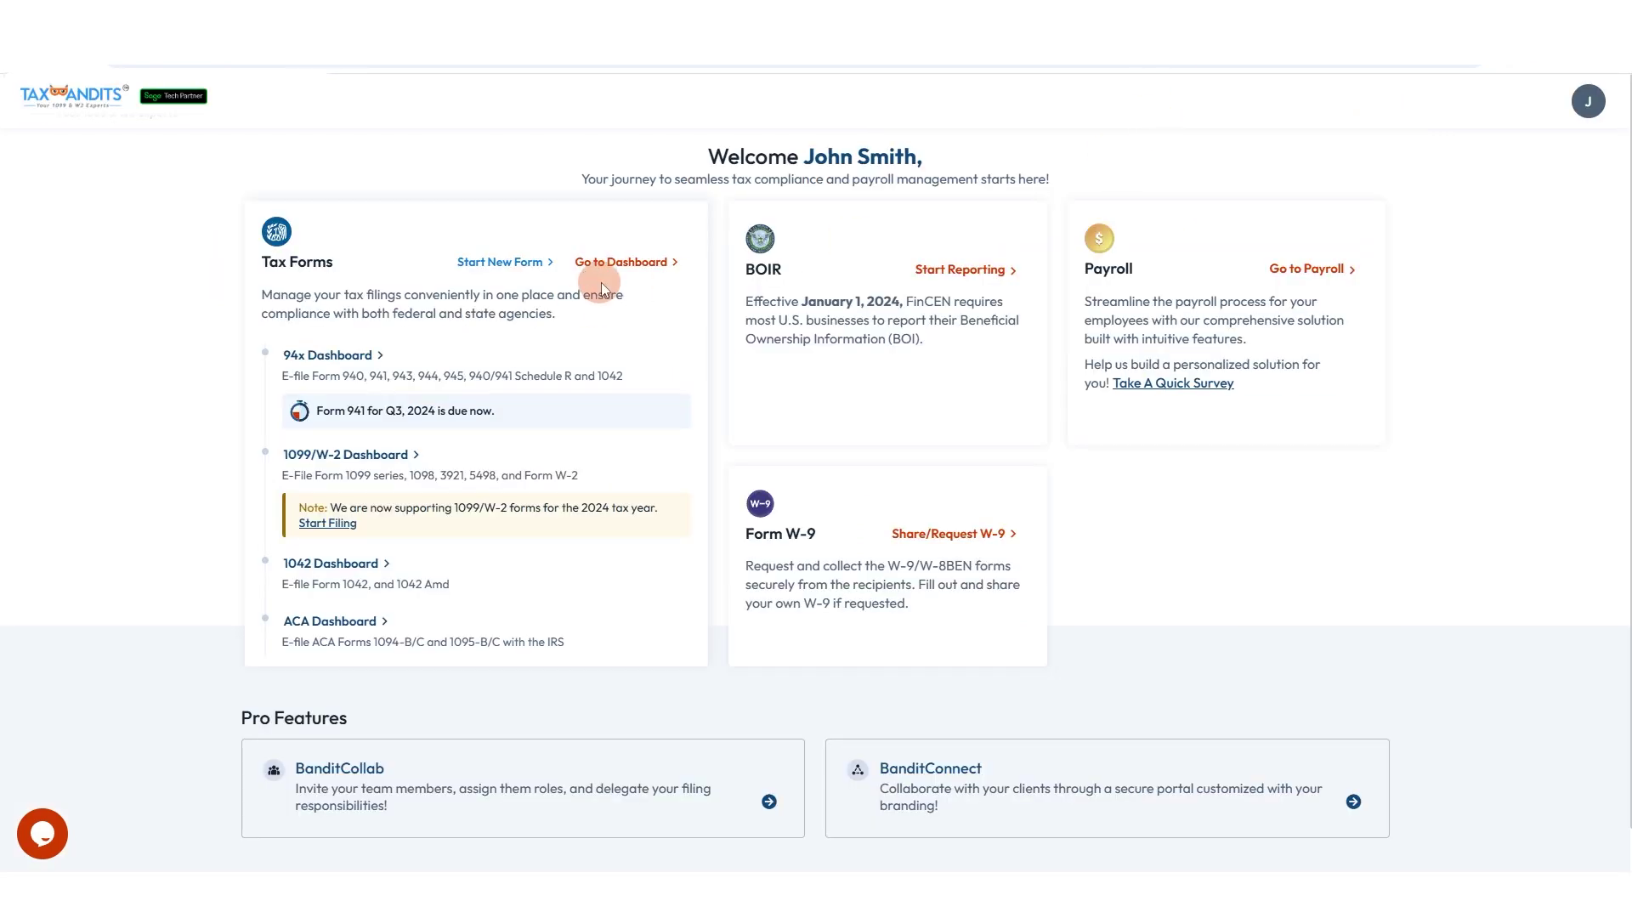
# Visit the TaxBandits tax forms dashboard and check the Preparer's assigned payers in BanditCollab.
pyautogui.click(619, 267)
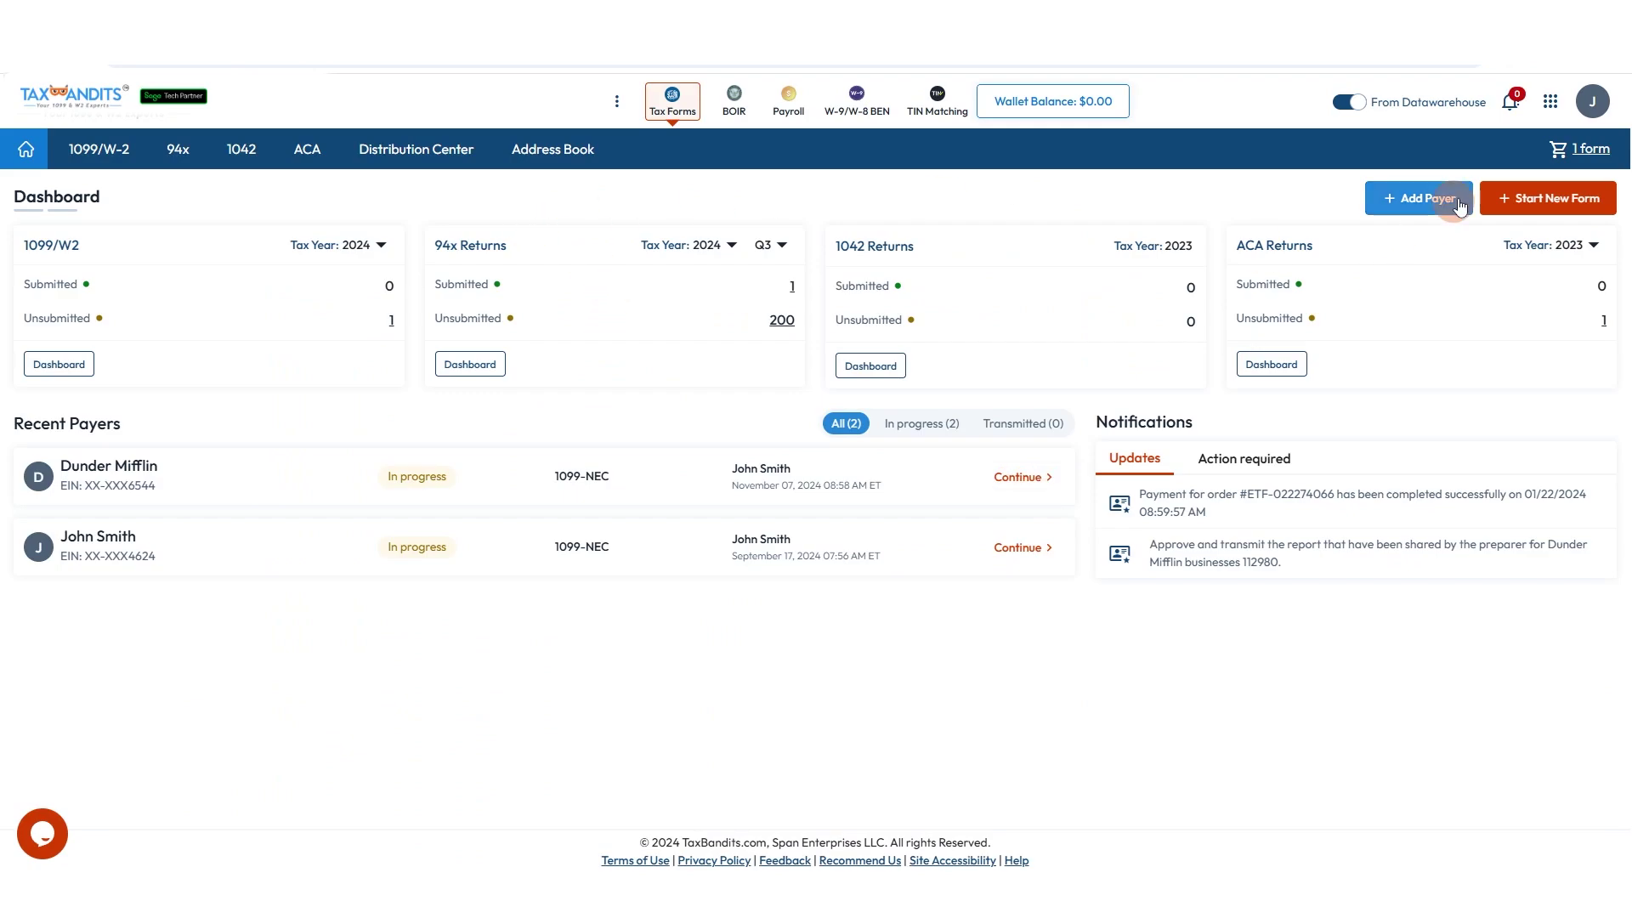
pyautogui.click(1547, 102)
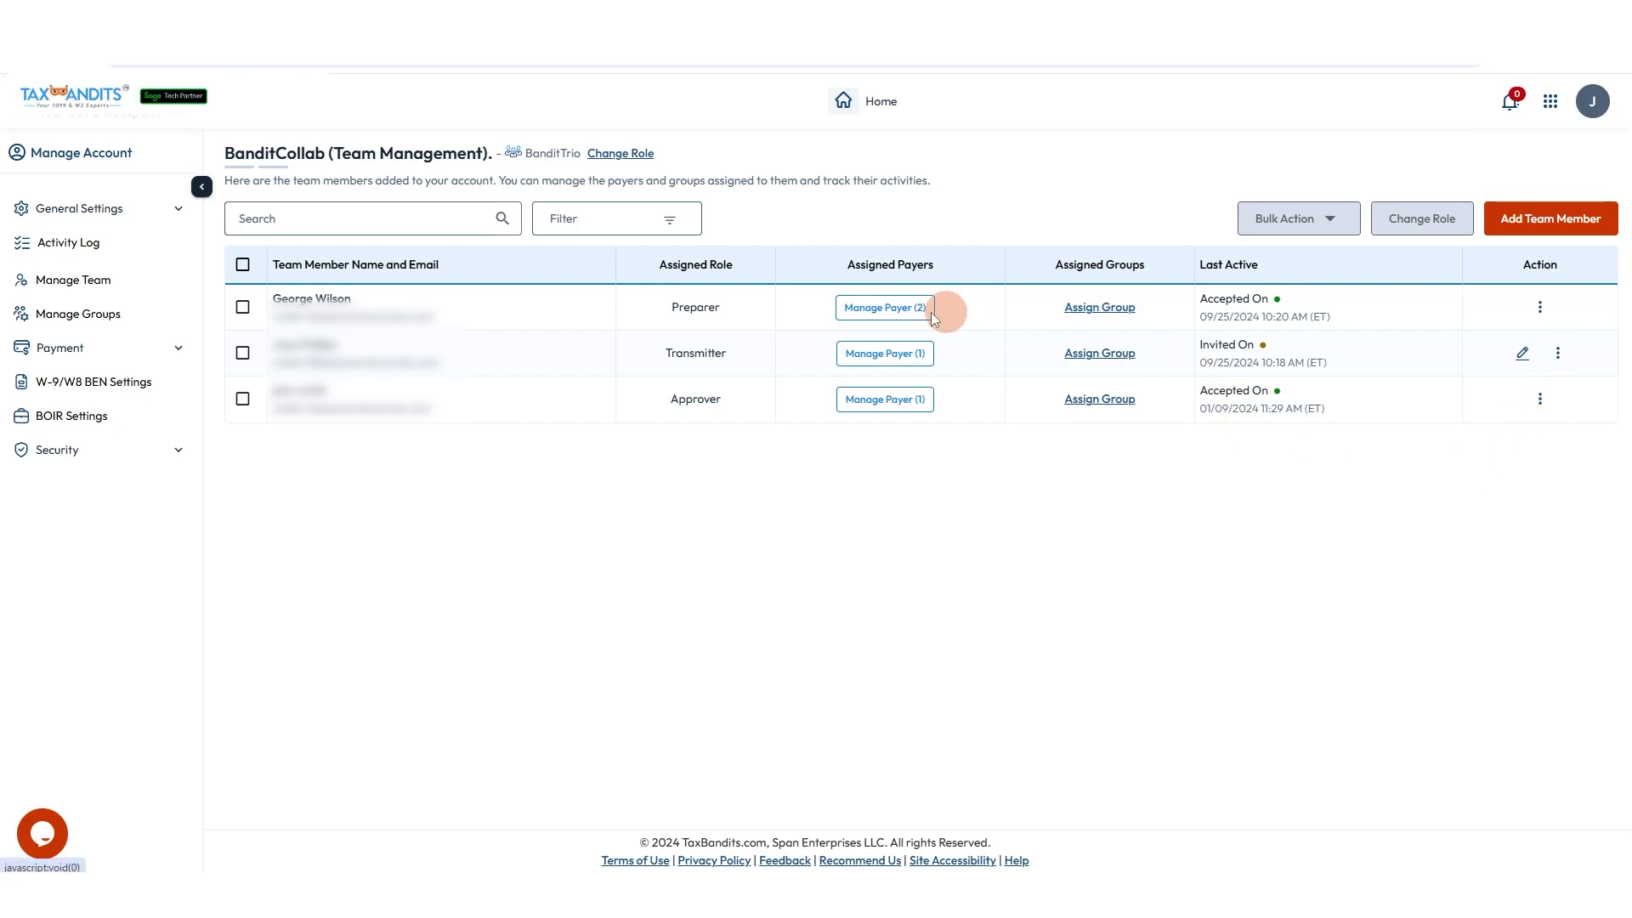
pyautogui.click(884, 307)
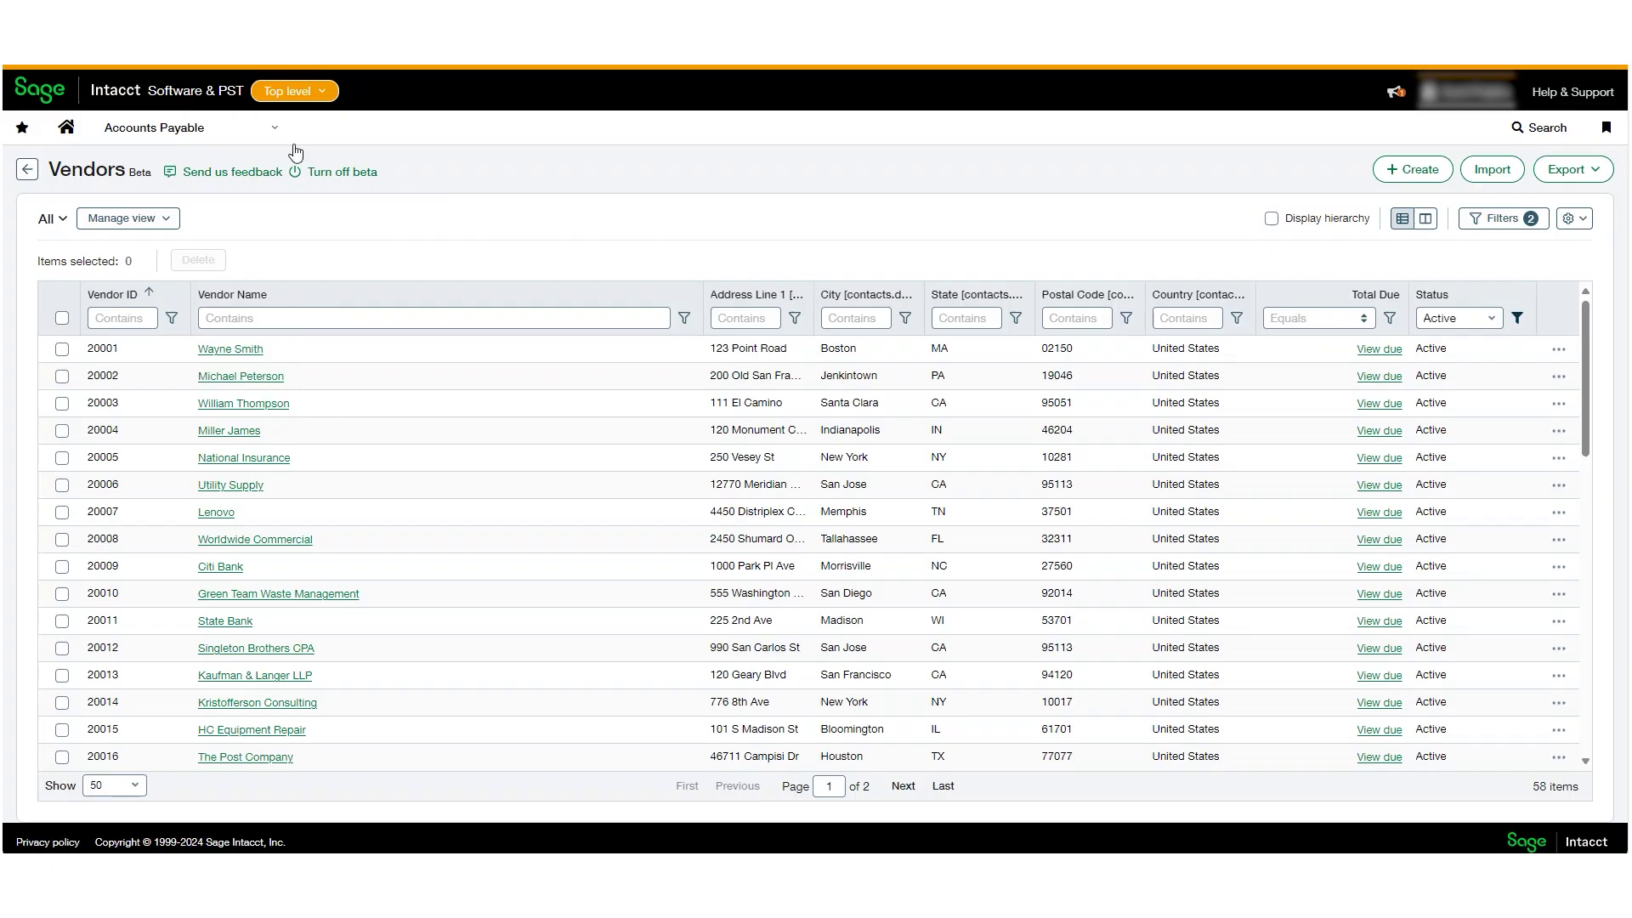
# Go to Accounts Payable > 1099s > 1099 e-file submissions.
pyautogui.click(253, 134)
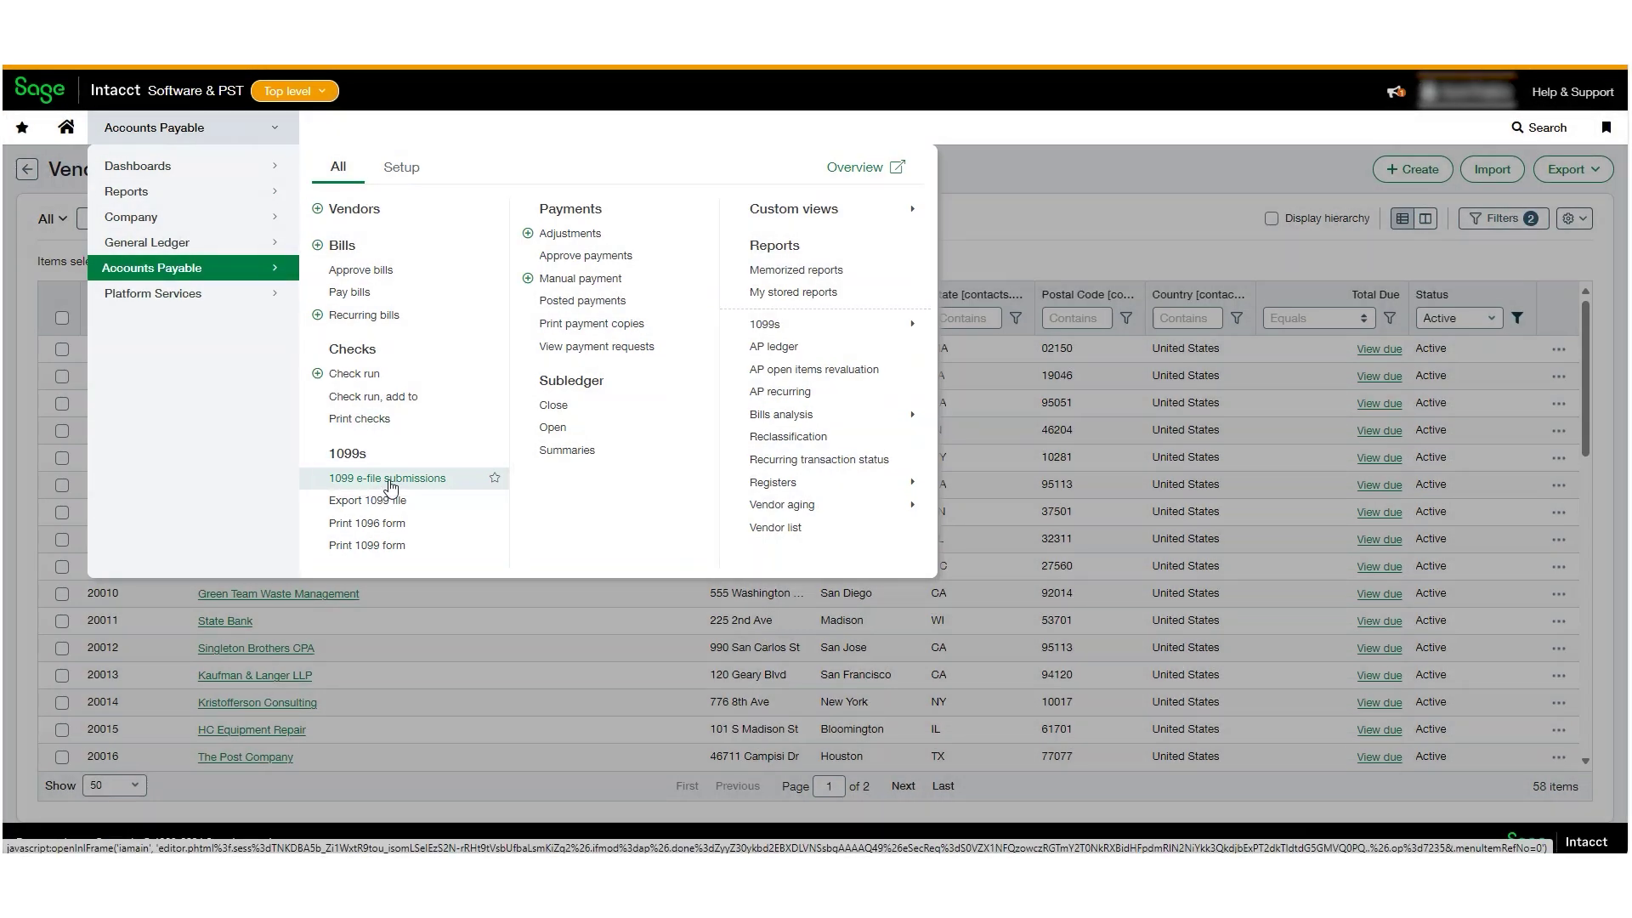
pyautogui.click(390, 481)
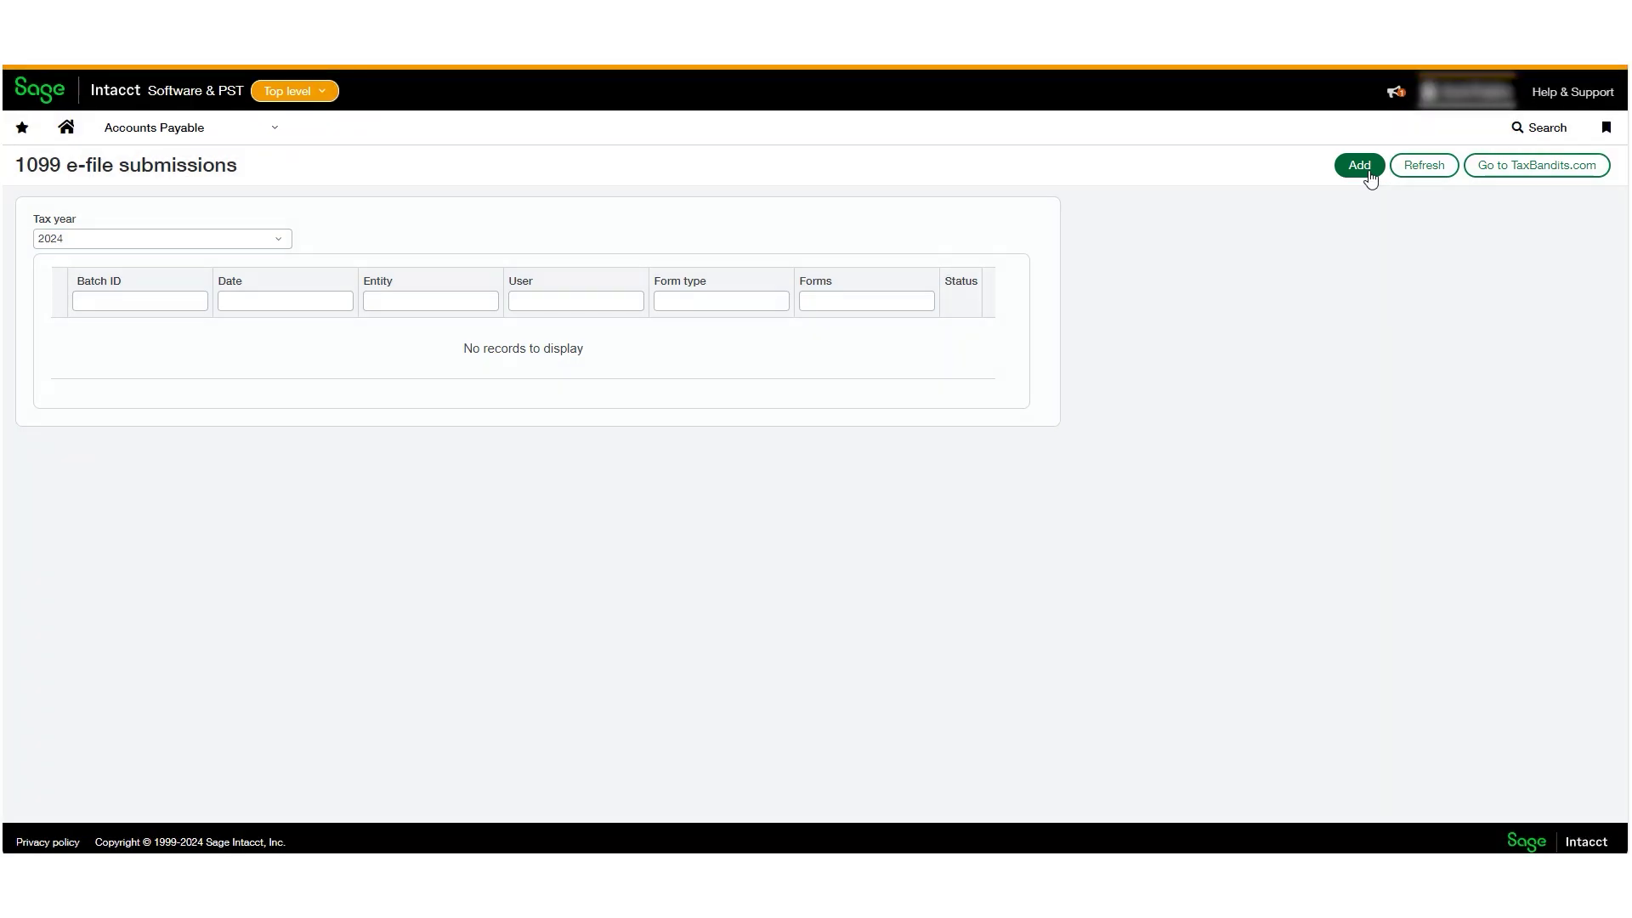
# Create a 2023 Nonemployee Compensation (Form NEC) batch and e-file it to TaxBandits.
pyautogui.click(1368, 170)
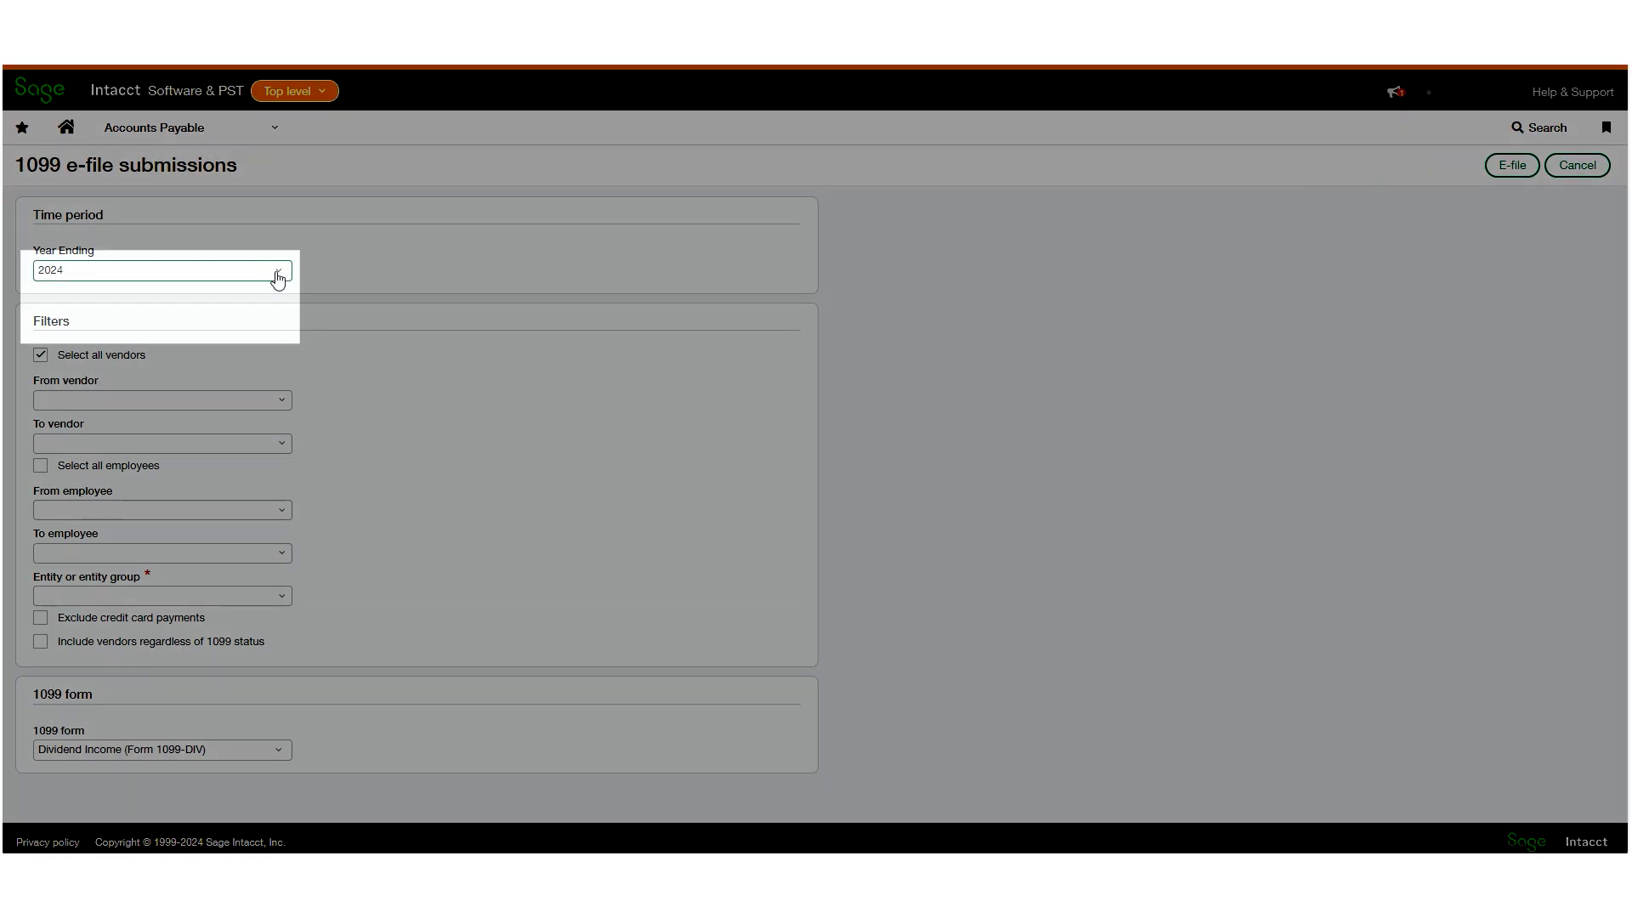
pyautogui.click(273, 270)
pyautogui.click(275, 291)
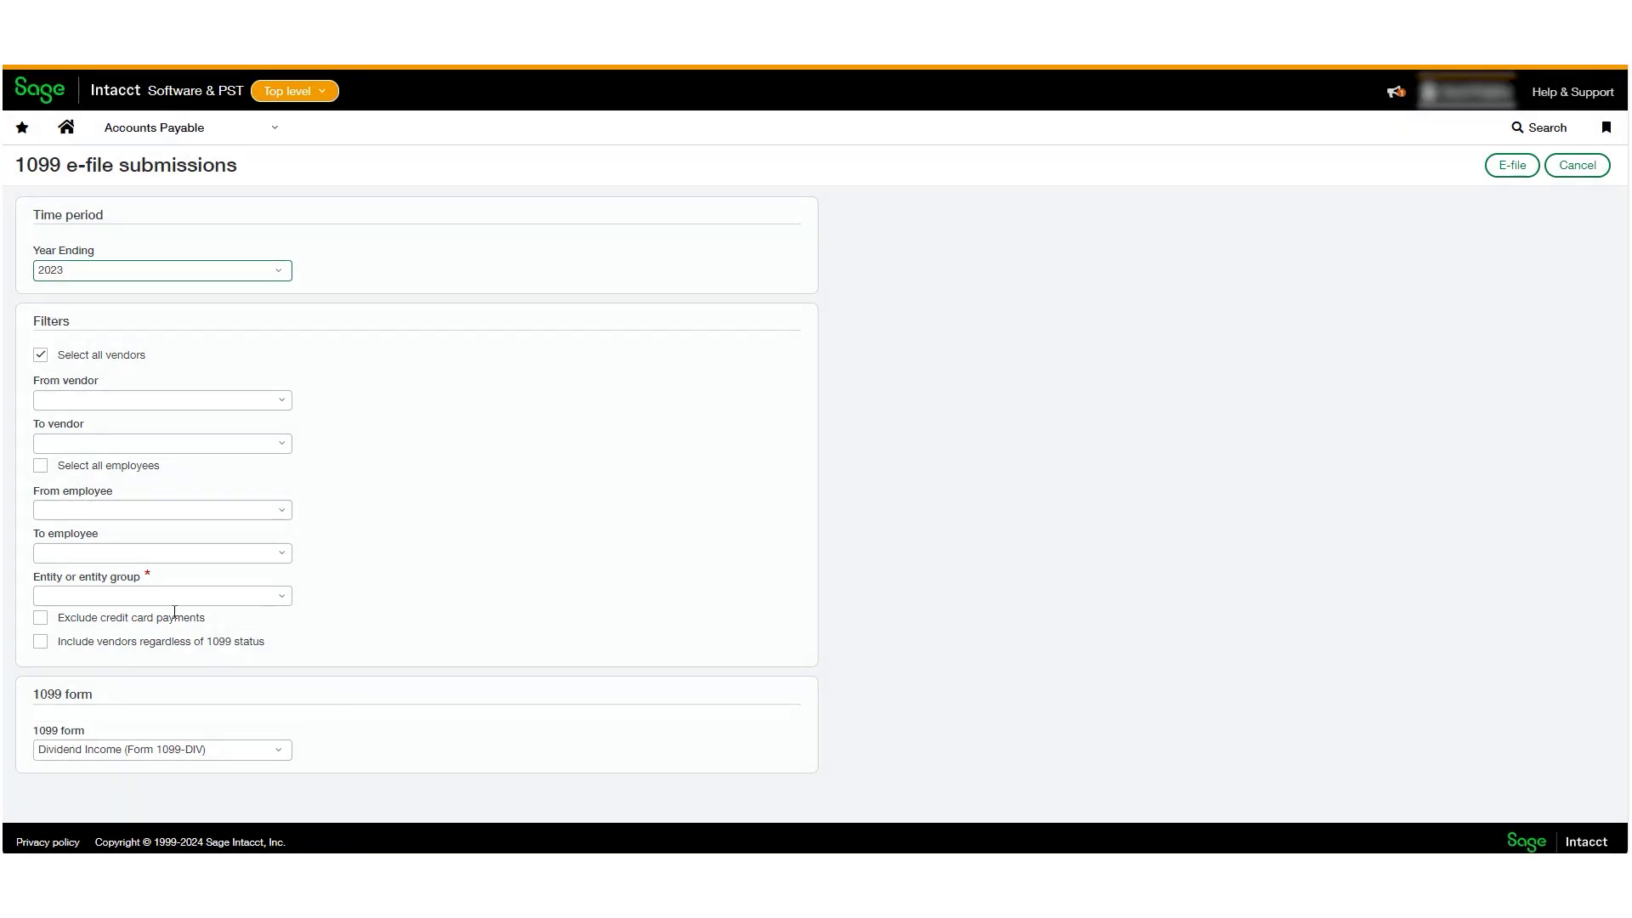
pyautogui.click(136, 752)
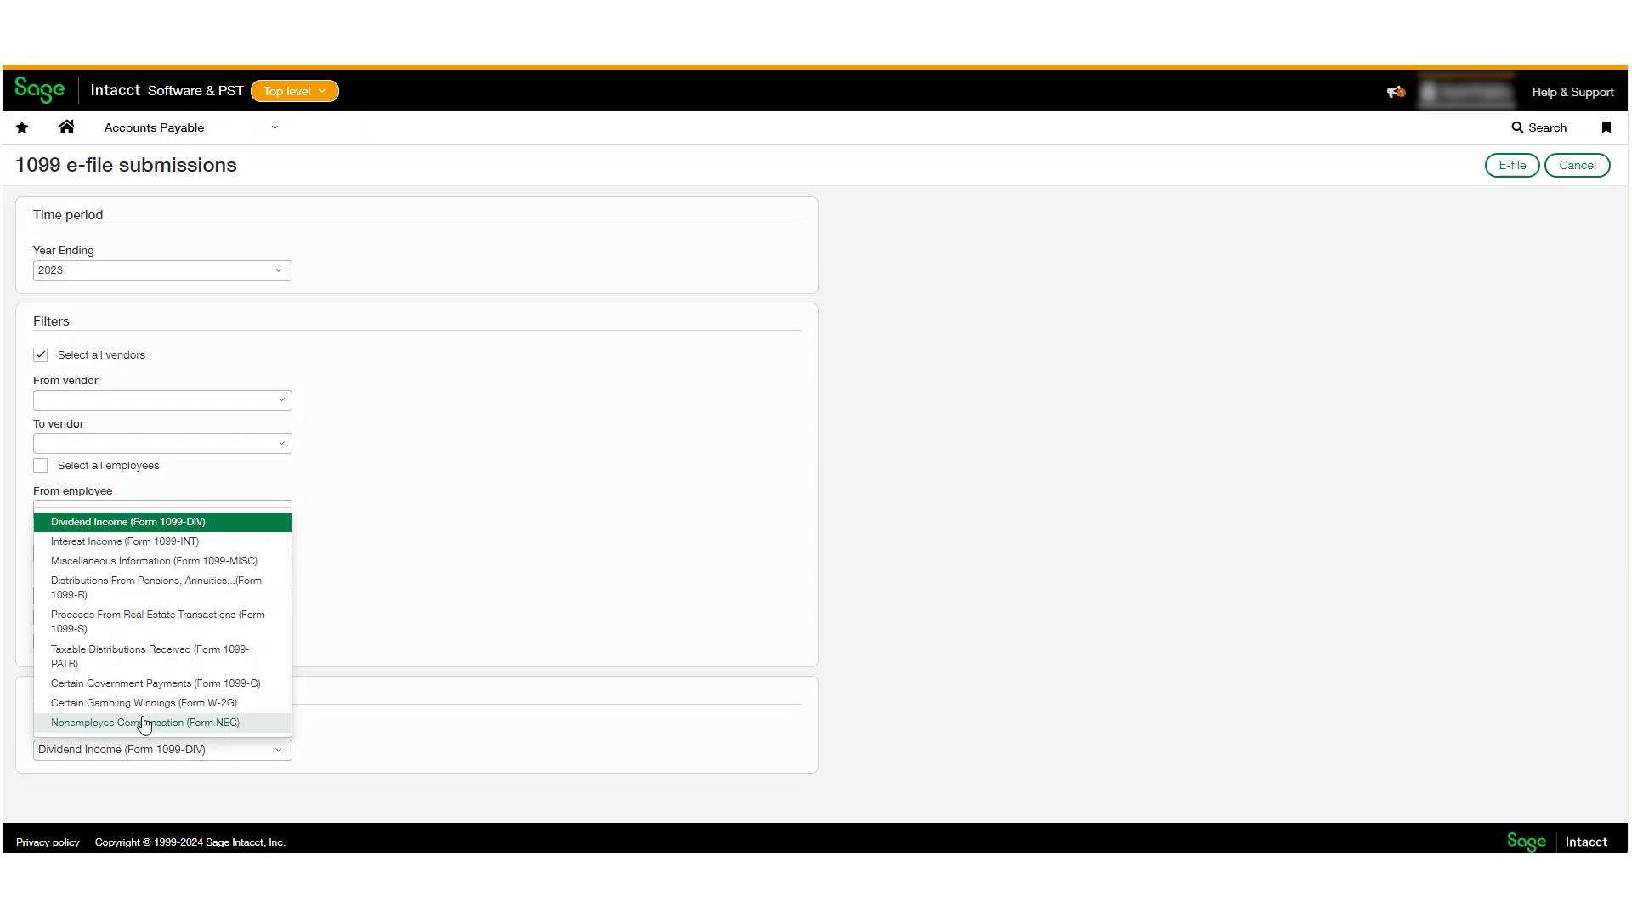
pyautogui.click(145, 723)
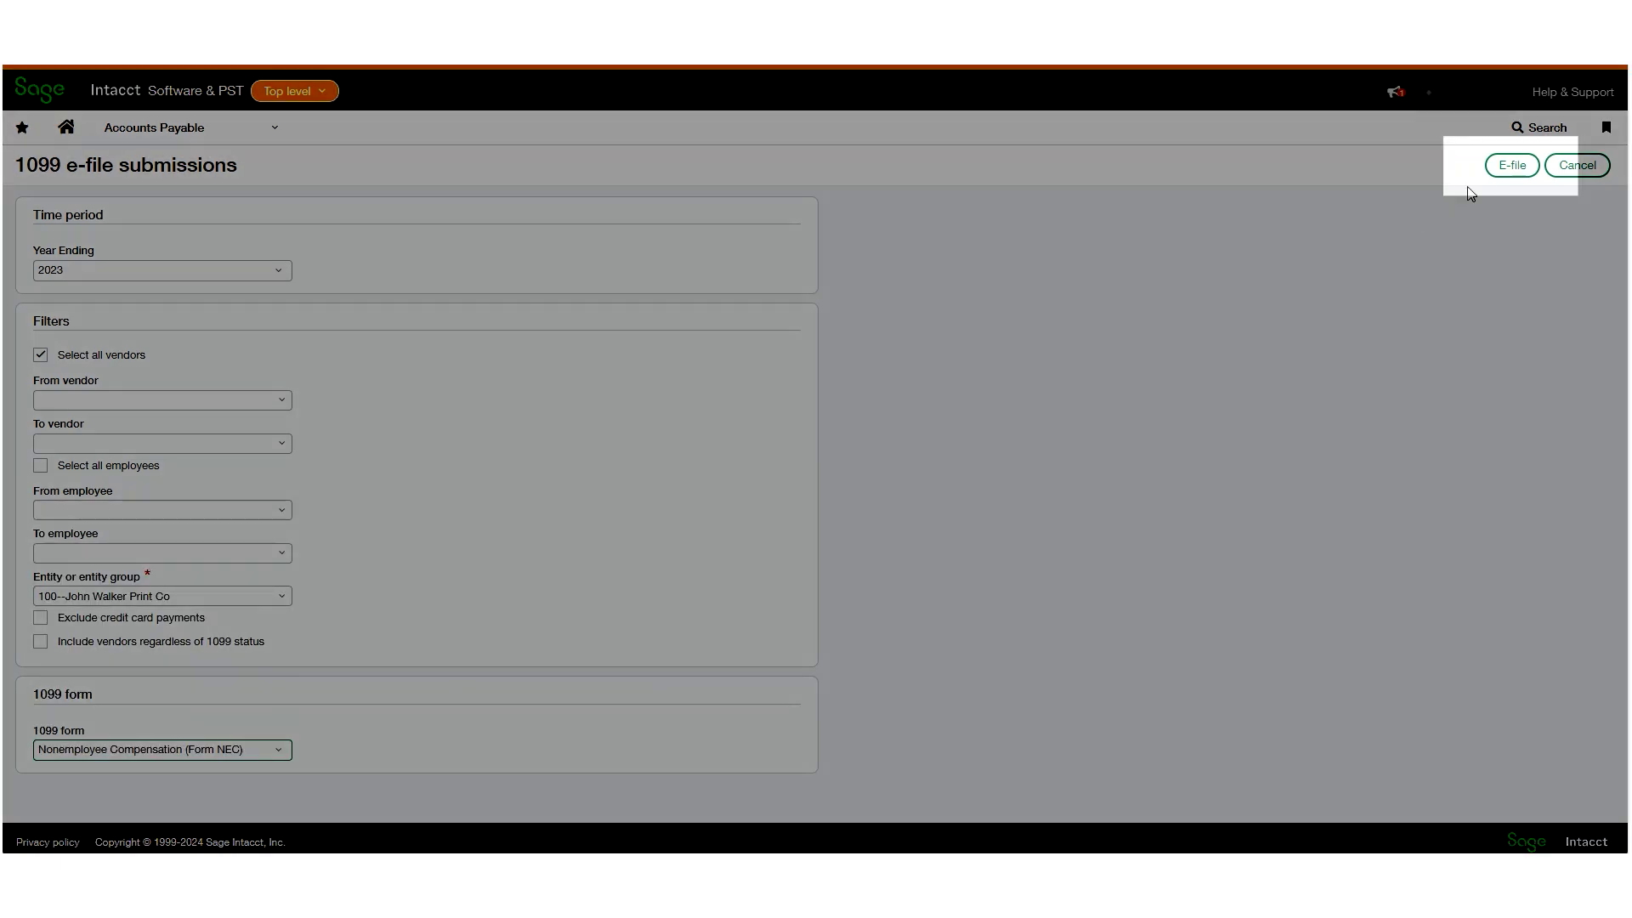
pyautogui.click(1506, 168)
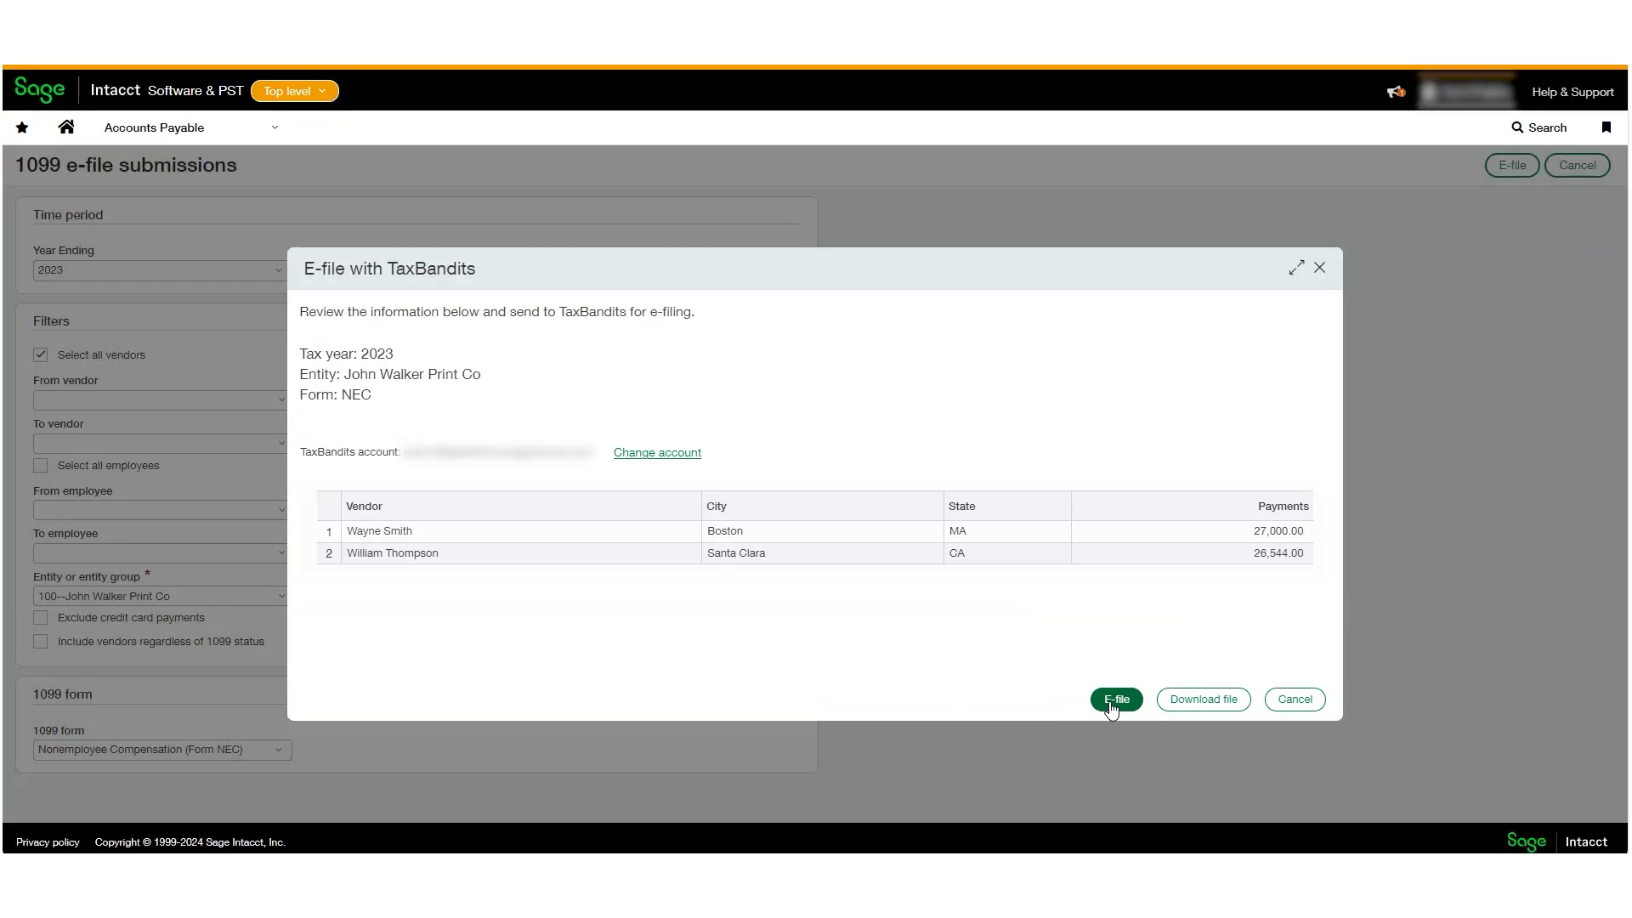
pyautogui.click(1116, 699)
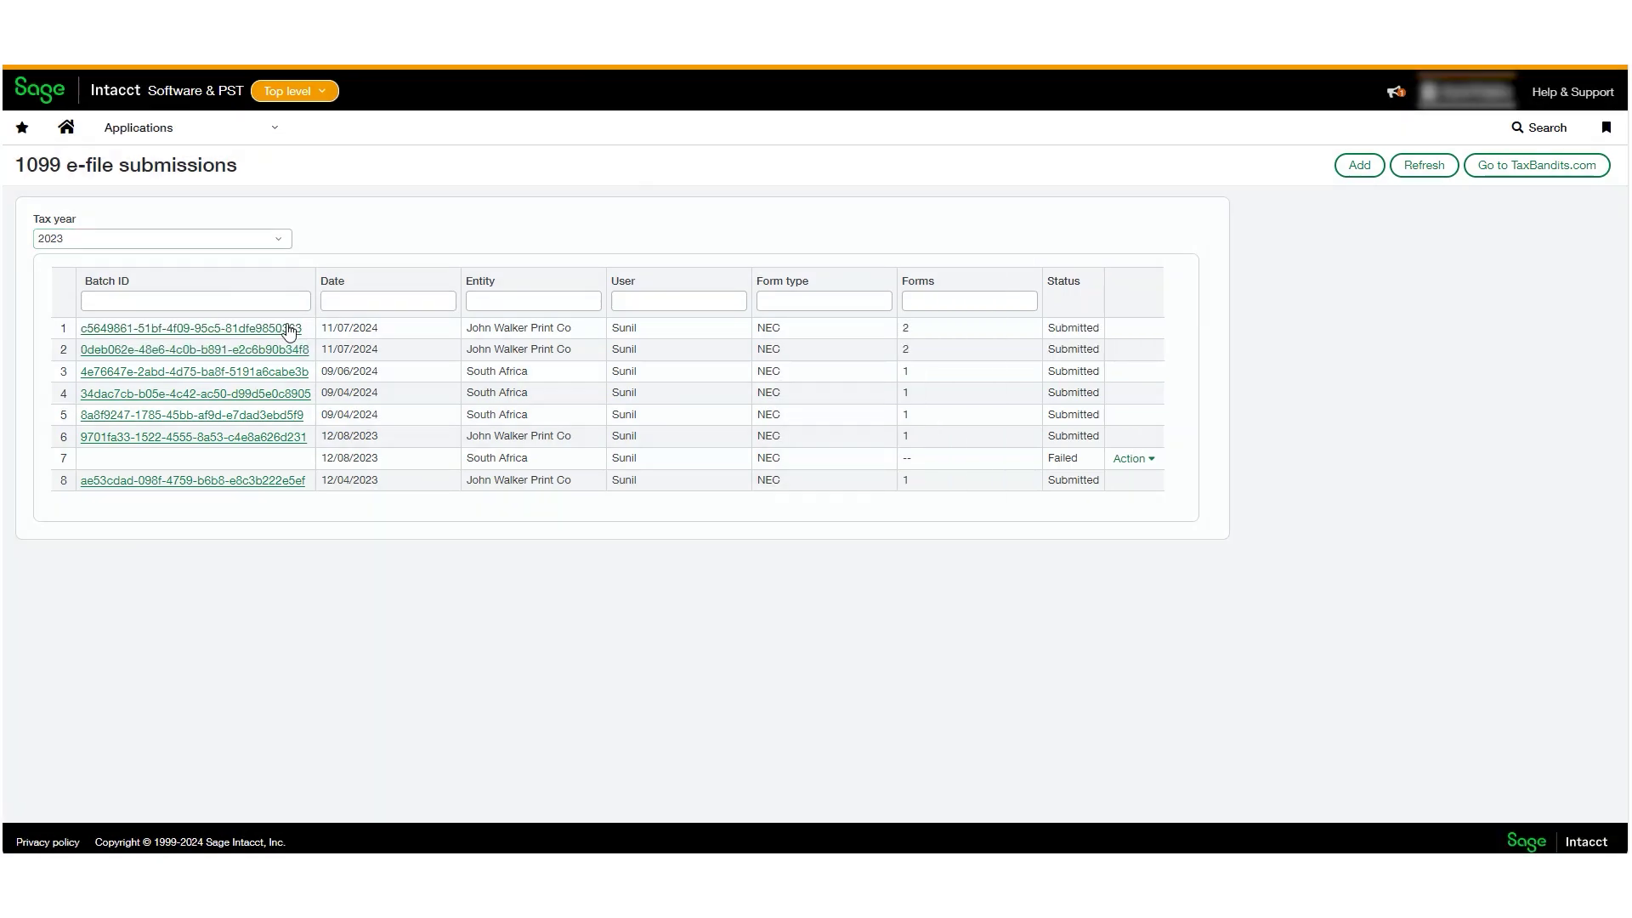
# Open the newest 11/07/2024 NEC batch from its Batch ID link in TaxBandits.
pyautogui.click(289, 330)
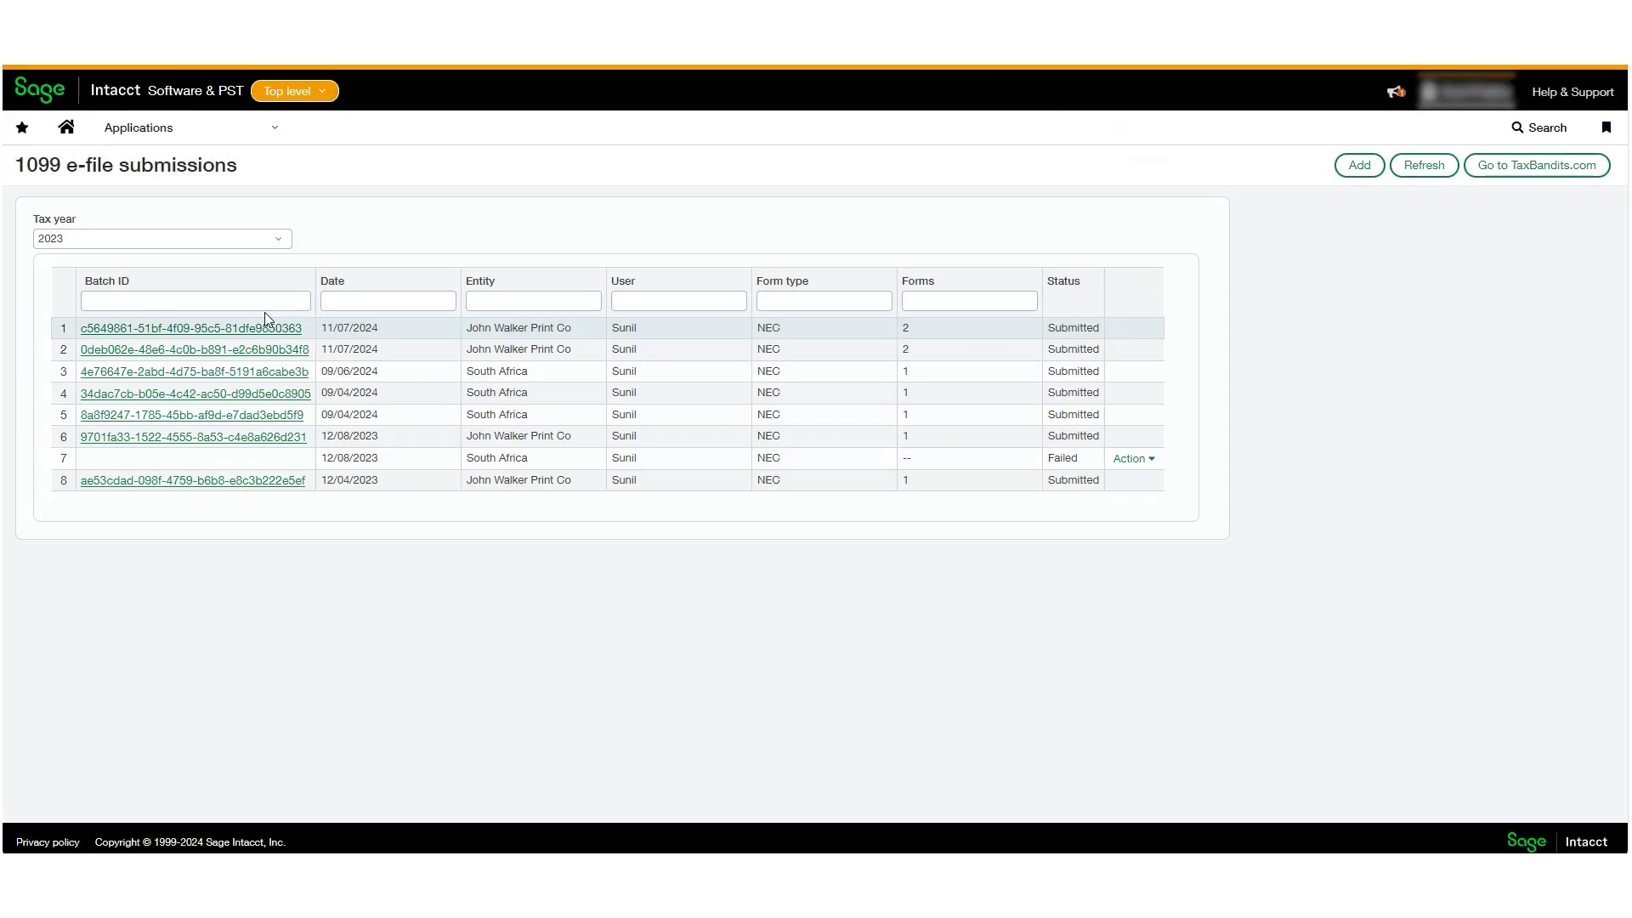
pyautogui.click(263, 334)
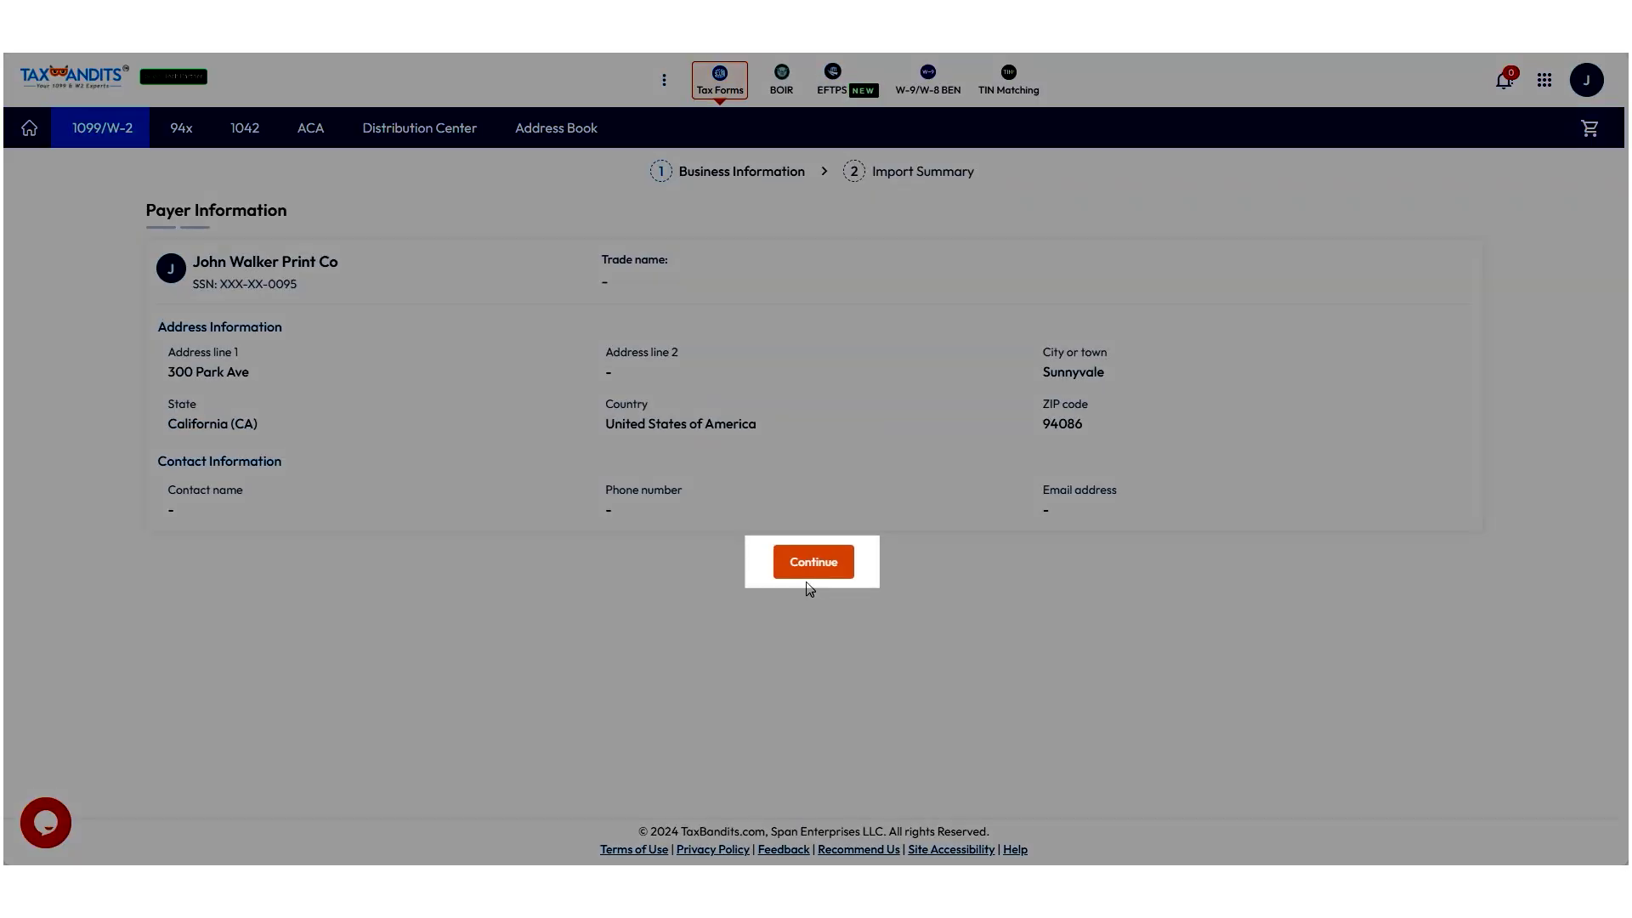
# Confirm payer details, then fix the error record with state Alabama (AL) and the payer's state number.
pyautogui.click(813, 574)
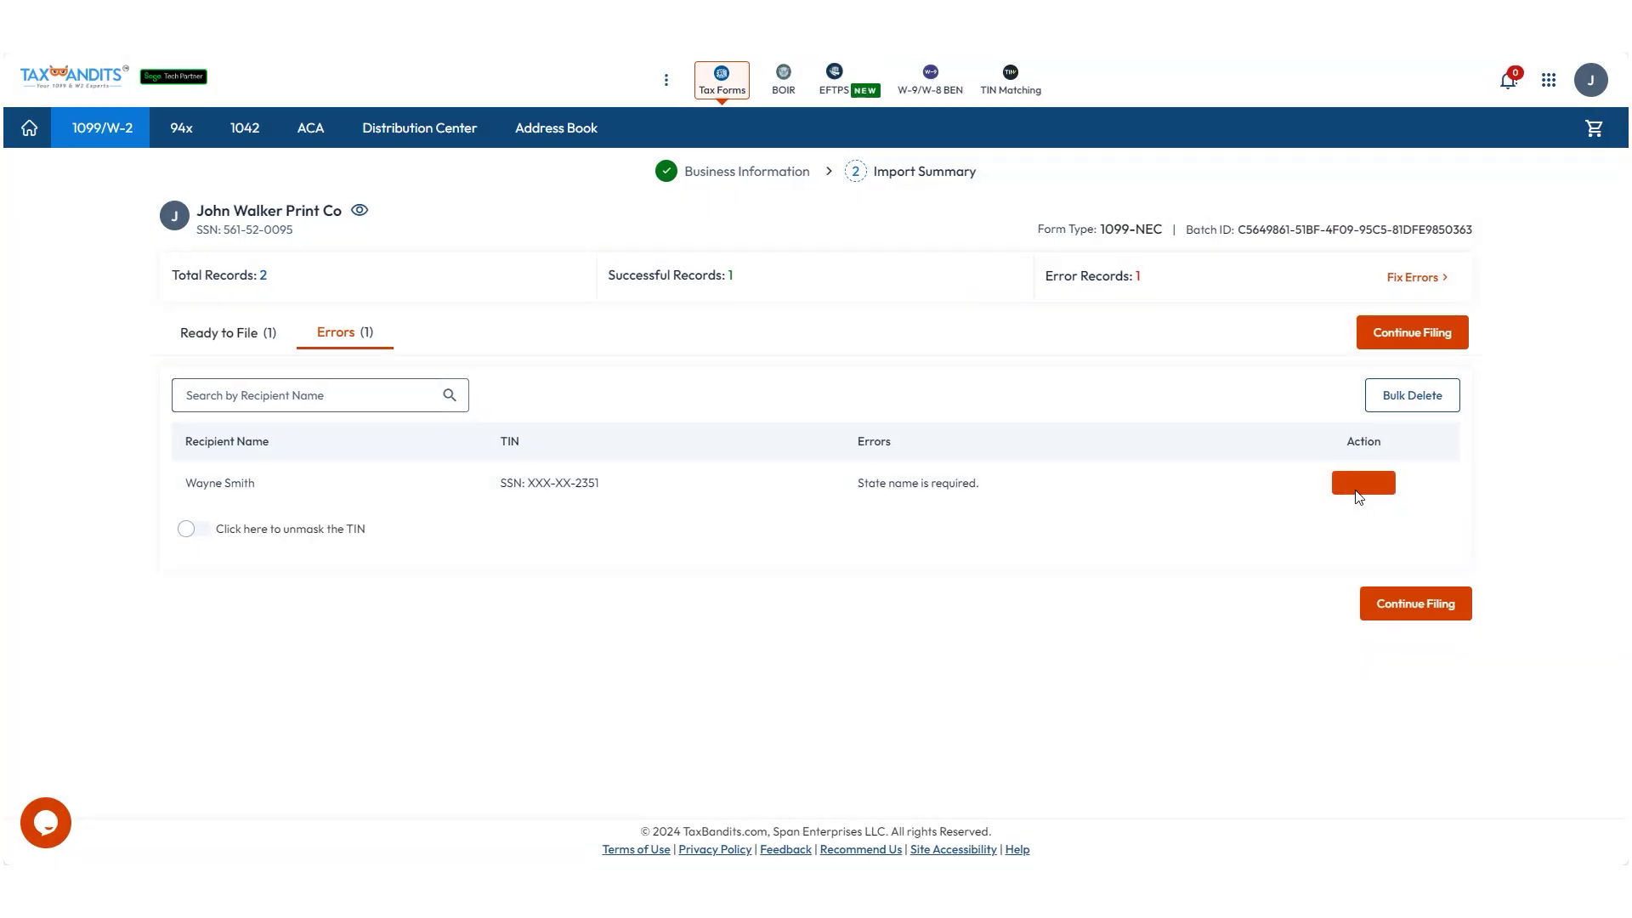
pyautogui.click(1360, 484)
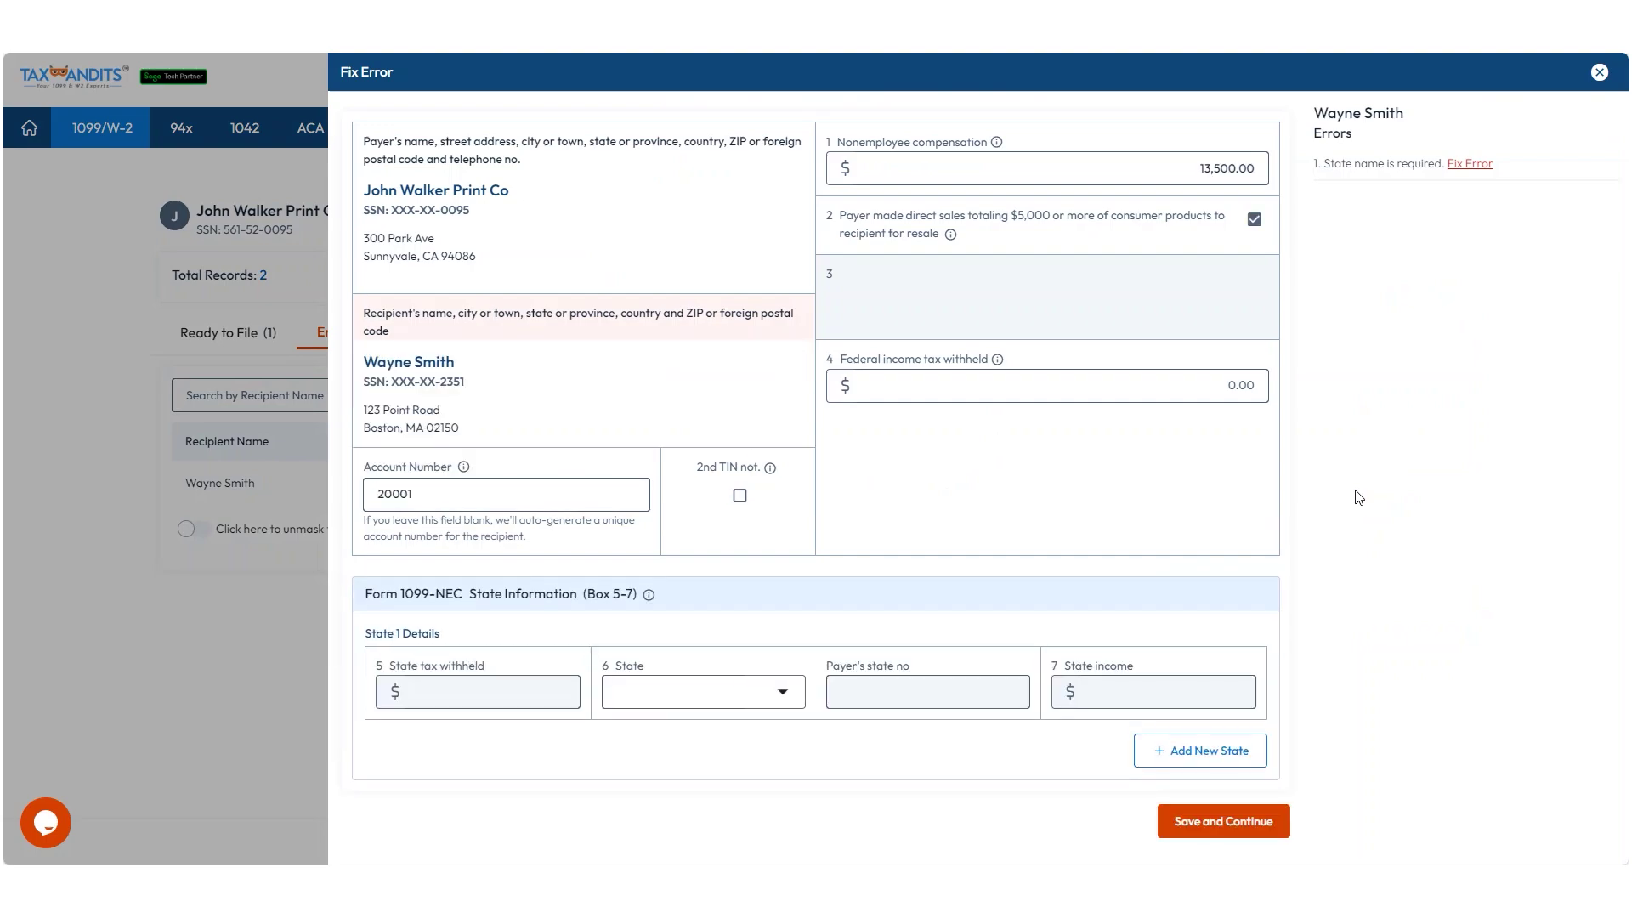
pyautogui.click(772, 691)
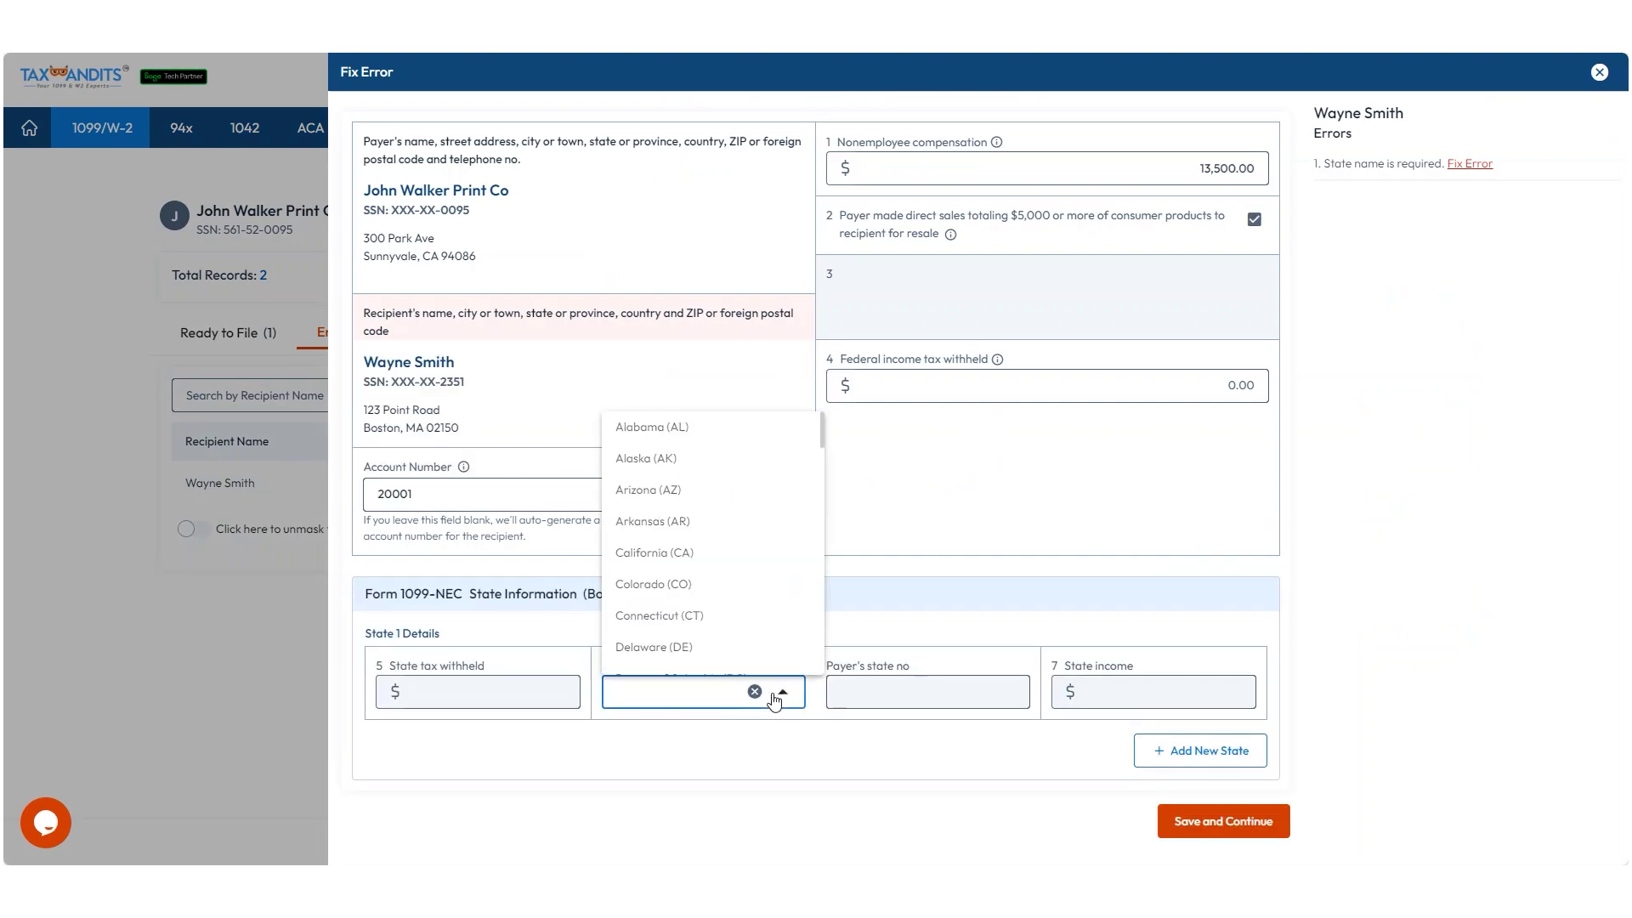
pyautogui.click(651, 427)
pyautogui.click(921, 691)
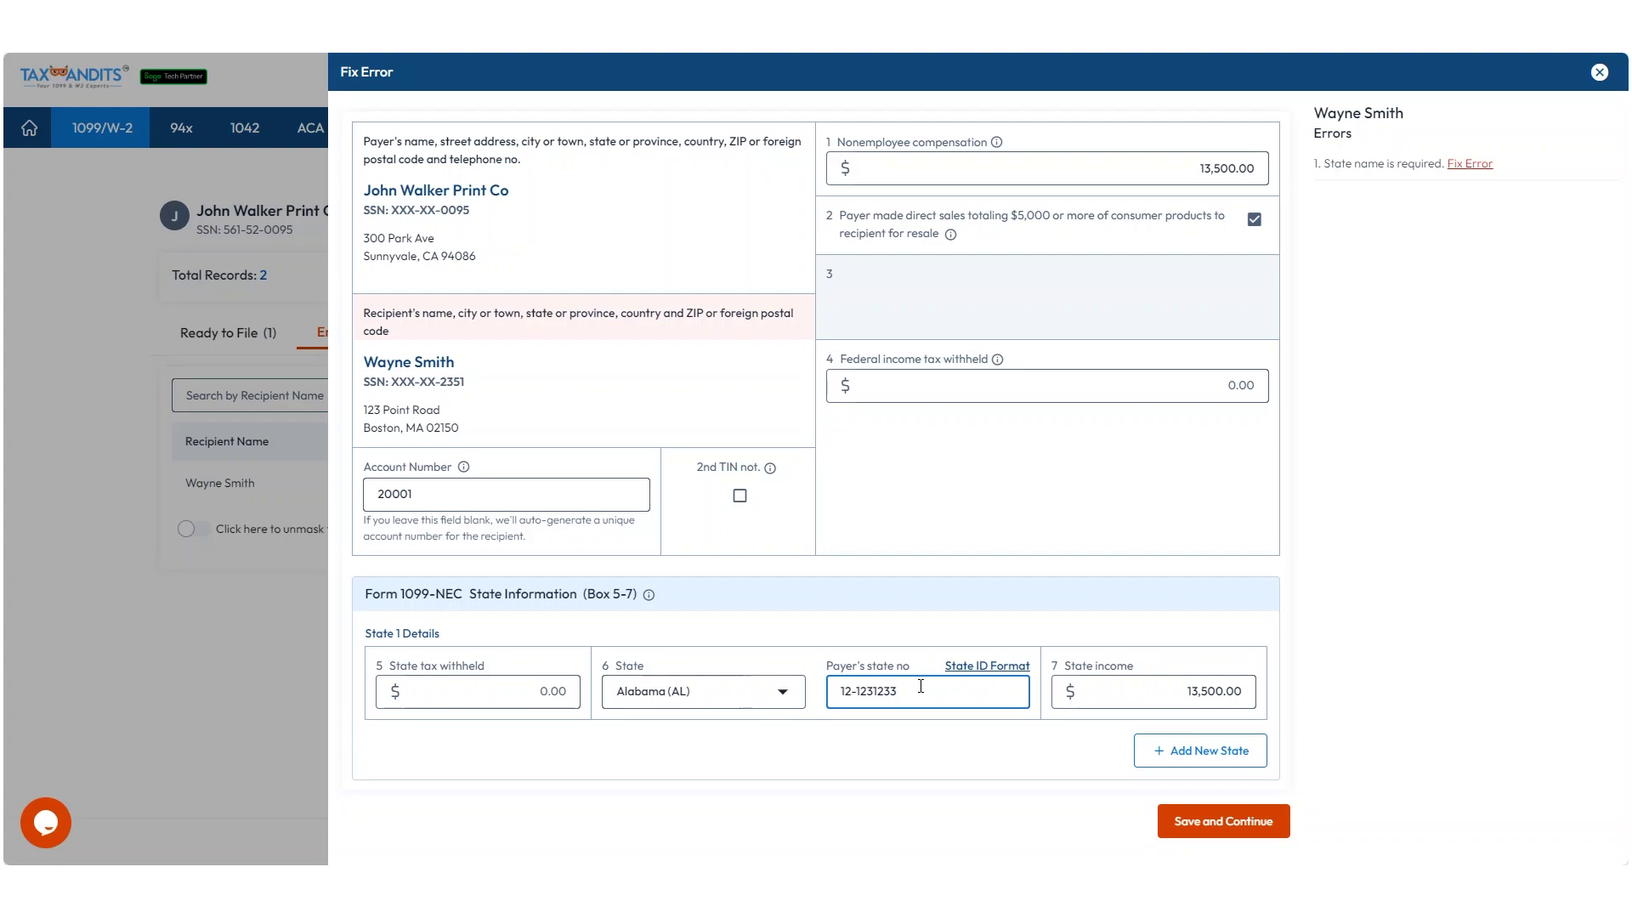
pyautogui.click(1209, 832)
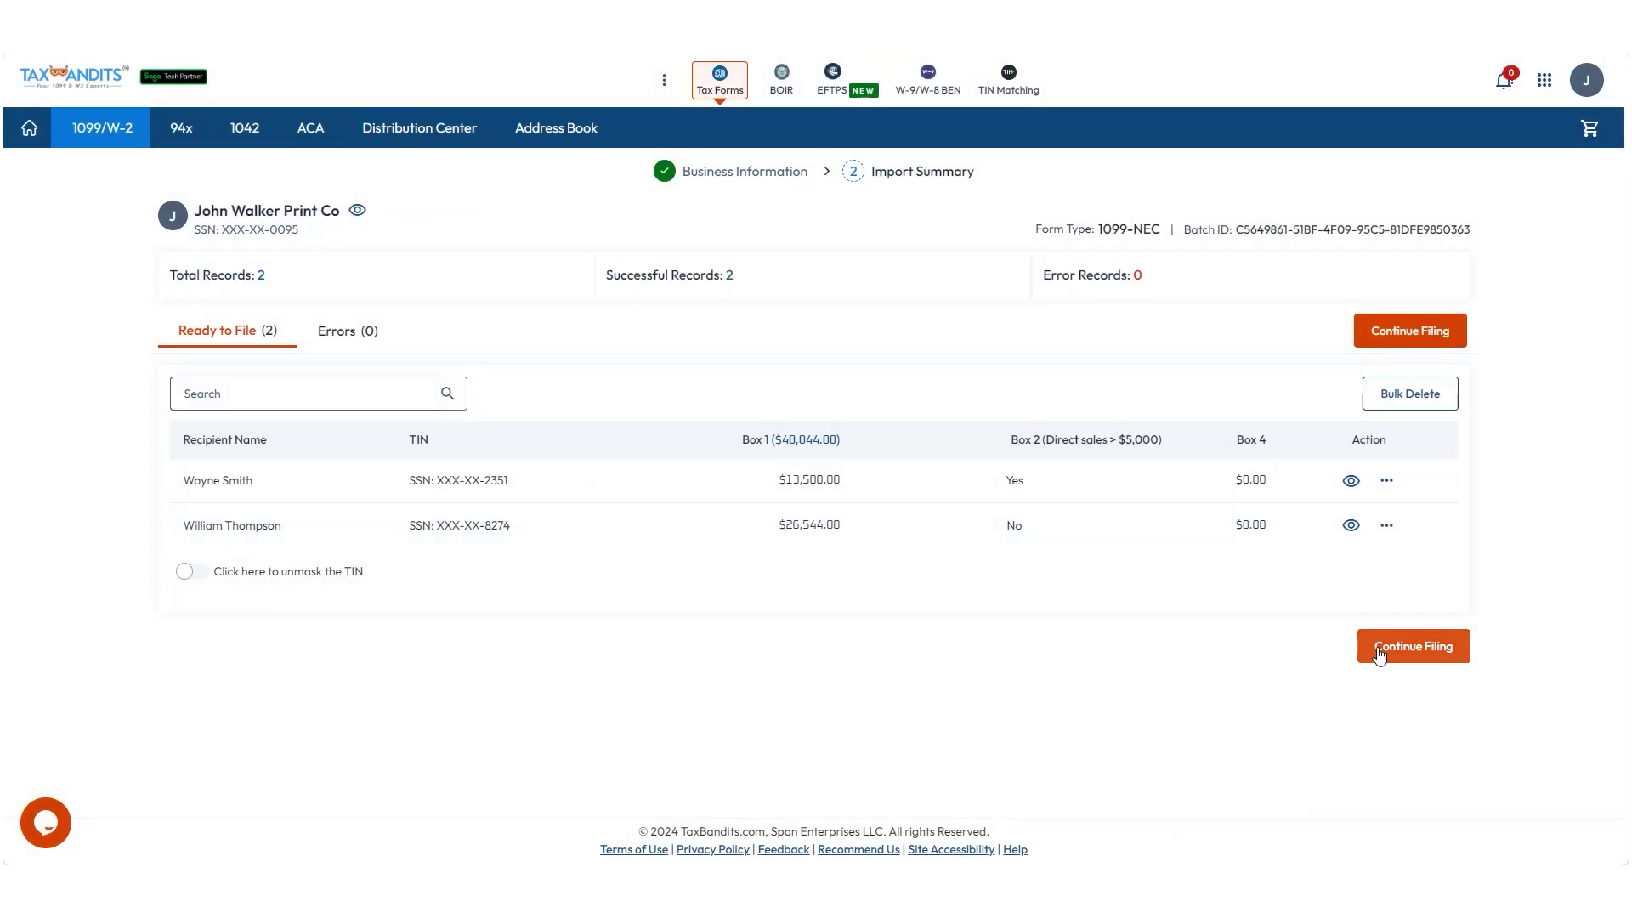
# Continue with the two ready records and delete the duplicate recipient's 1099-NEC form.
pyautogui.click(1389, 645)
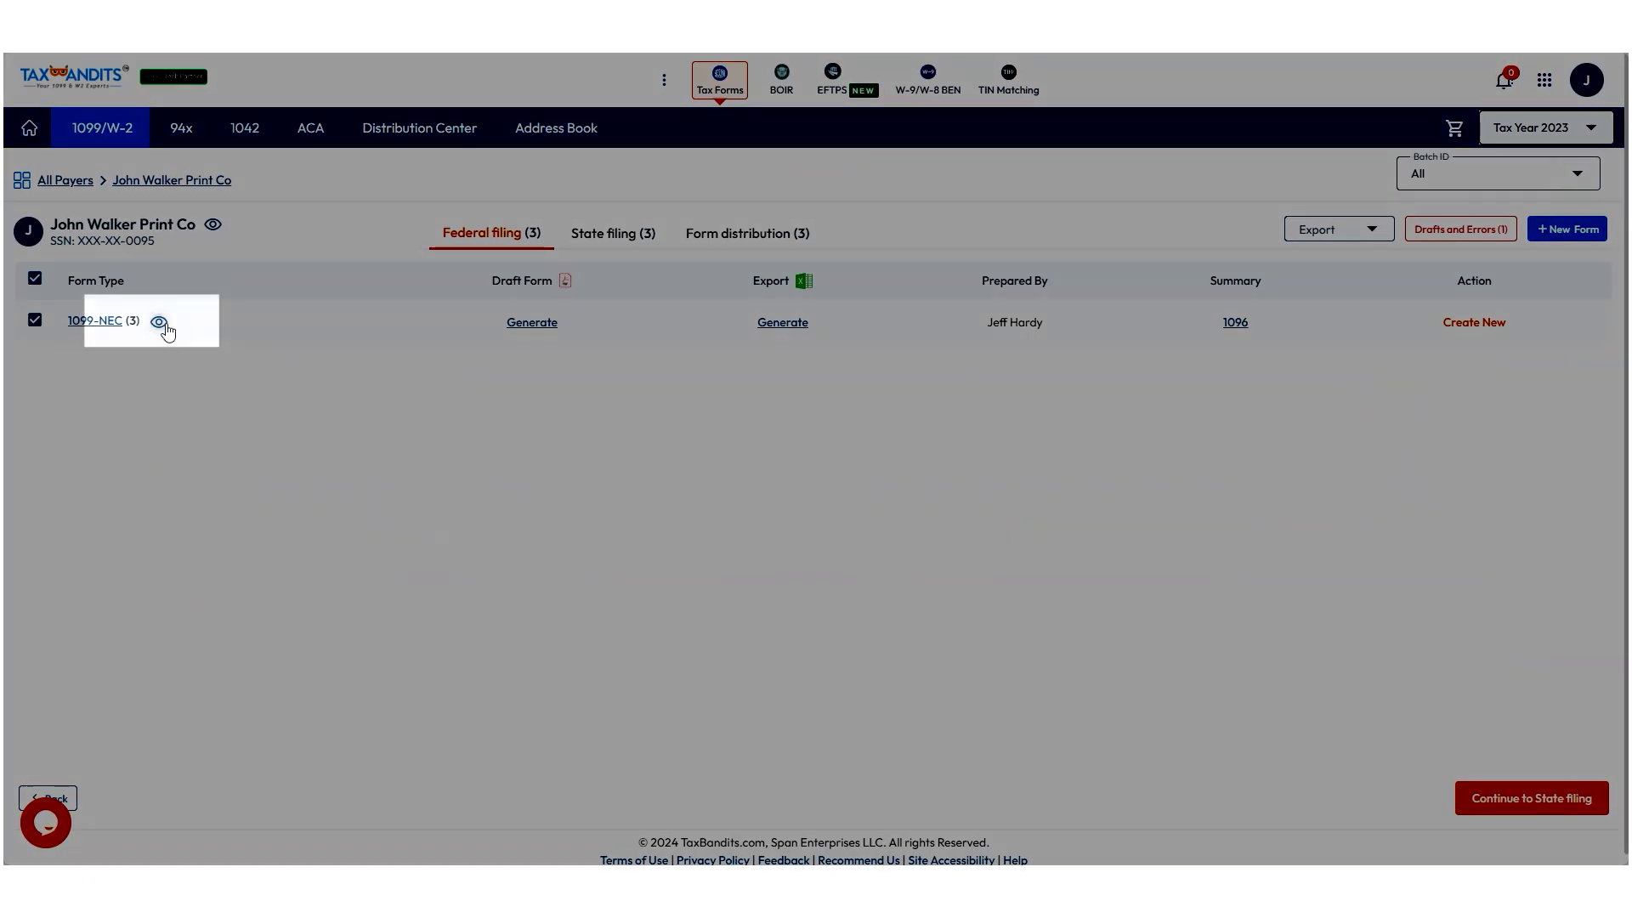
pyautogui.click(162, 326)
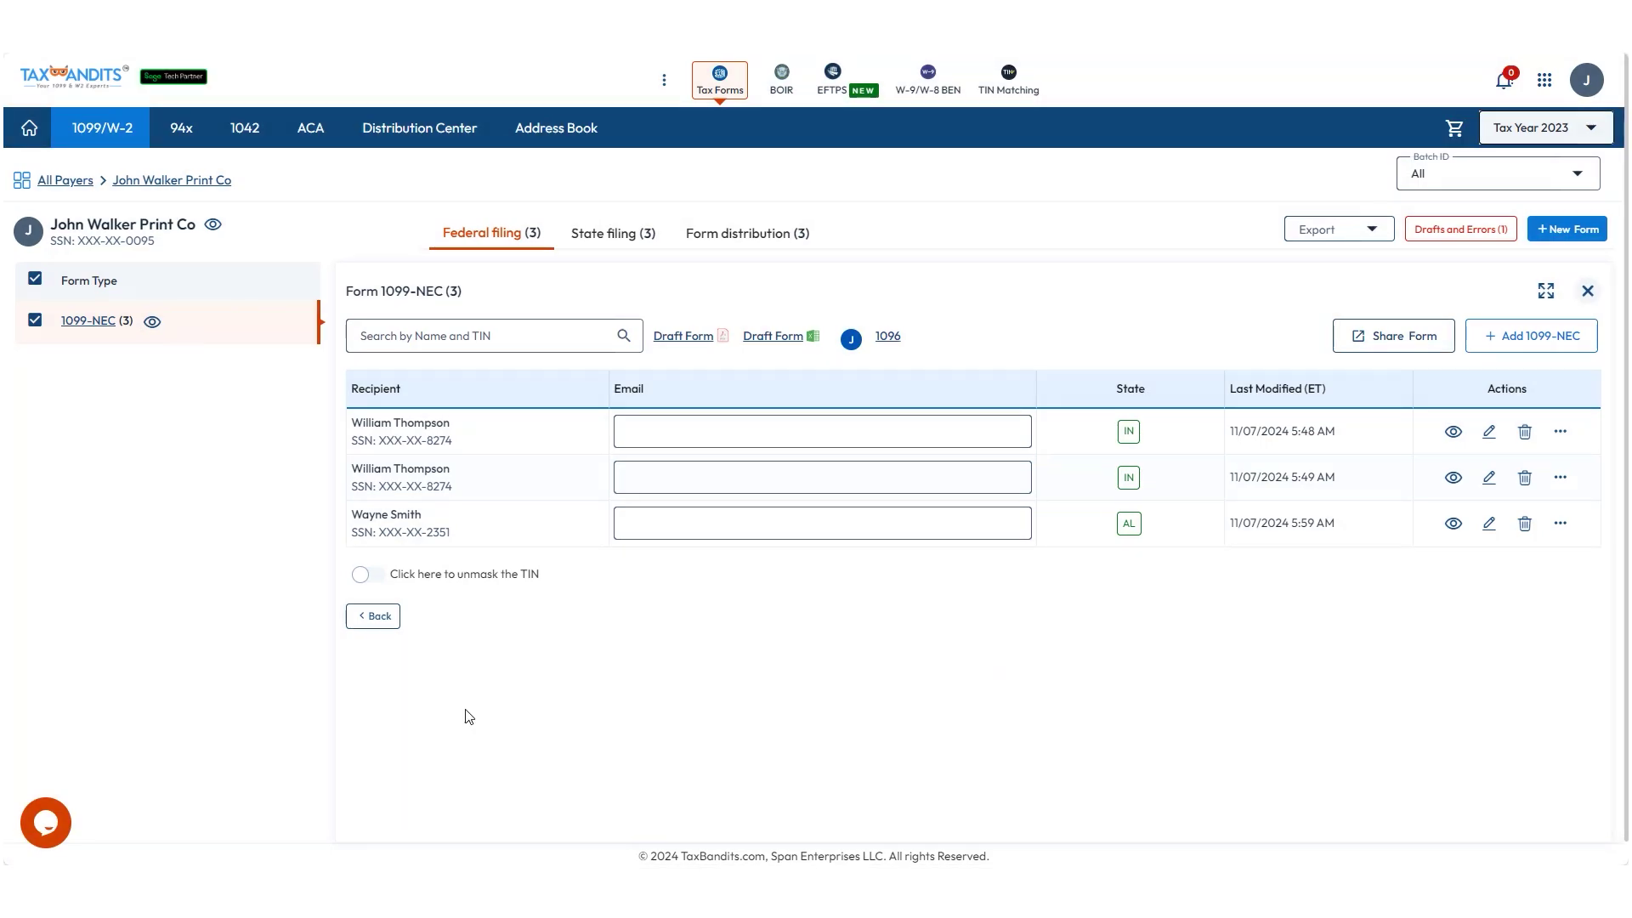
pyautogui.click(1525, 477)
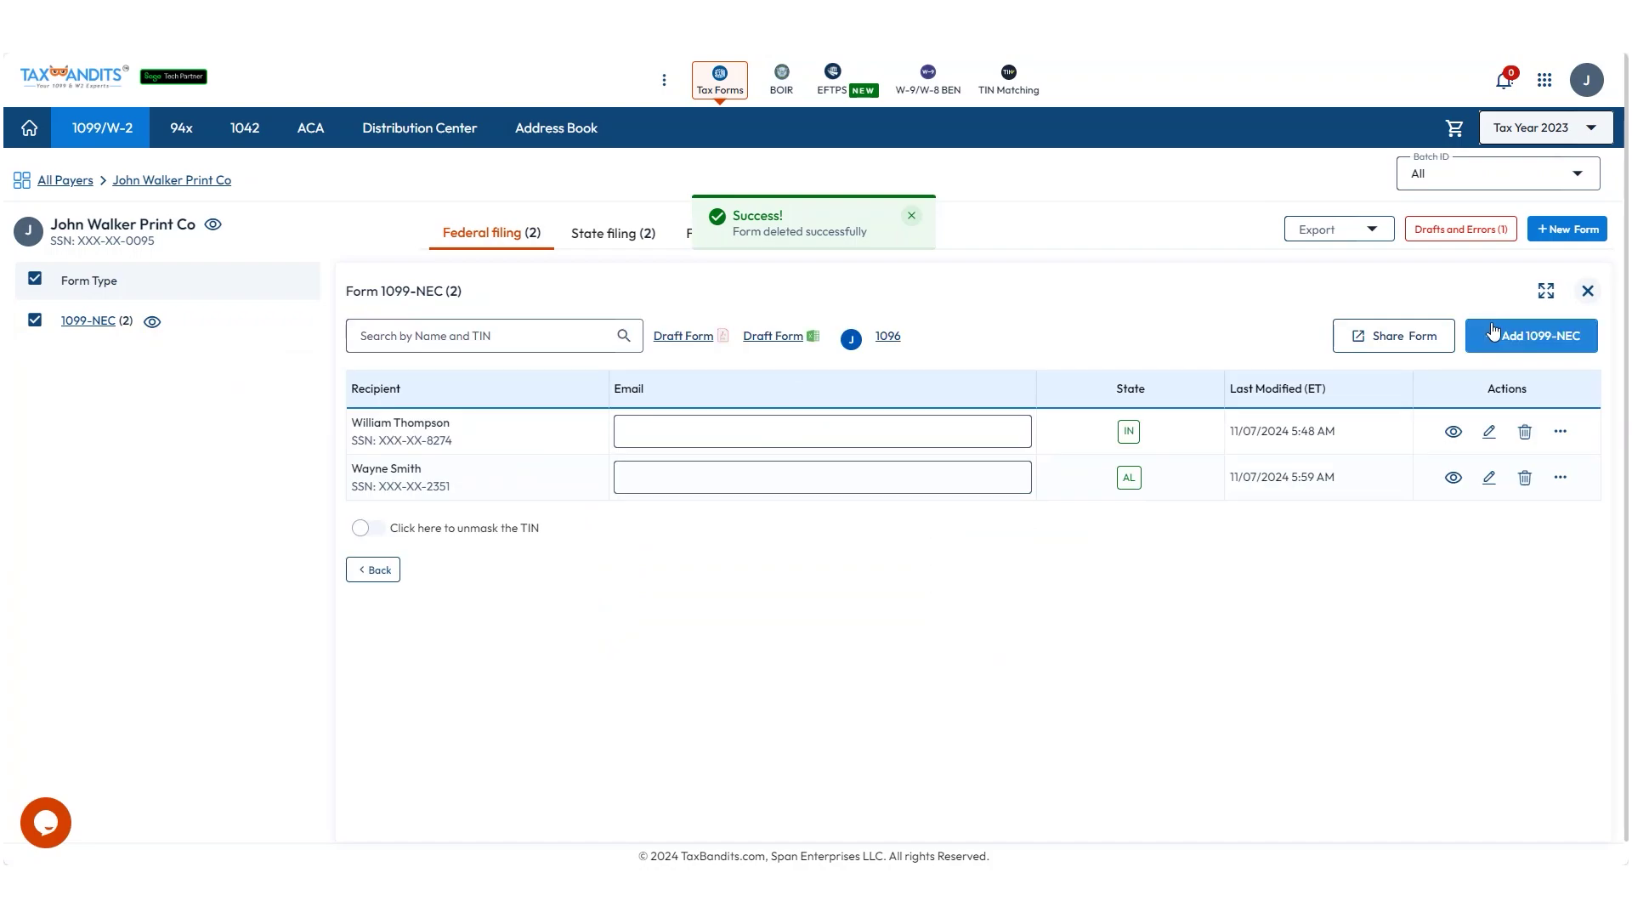
pyautogui.click(1585, 296)
# Generate the draft 1099-NEC forms and proceed to the state filing step.
pyautogui.click(544, 331)
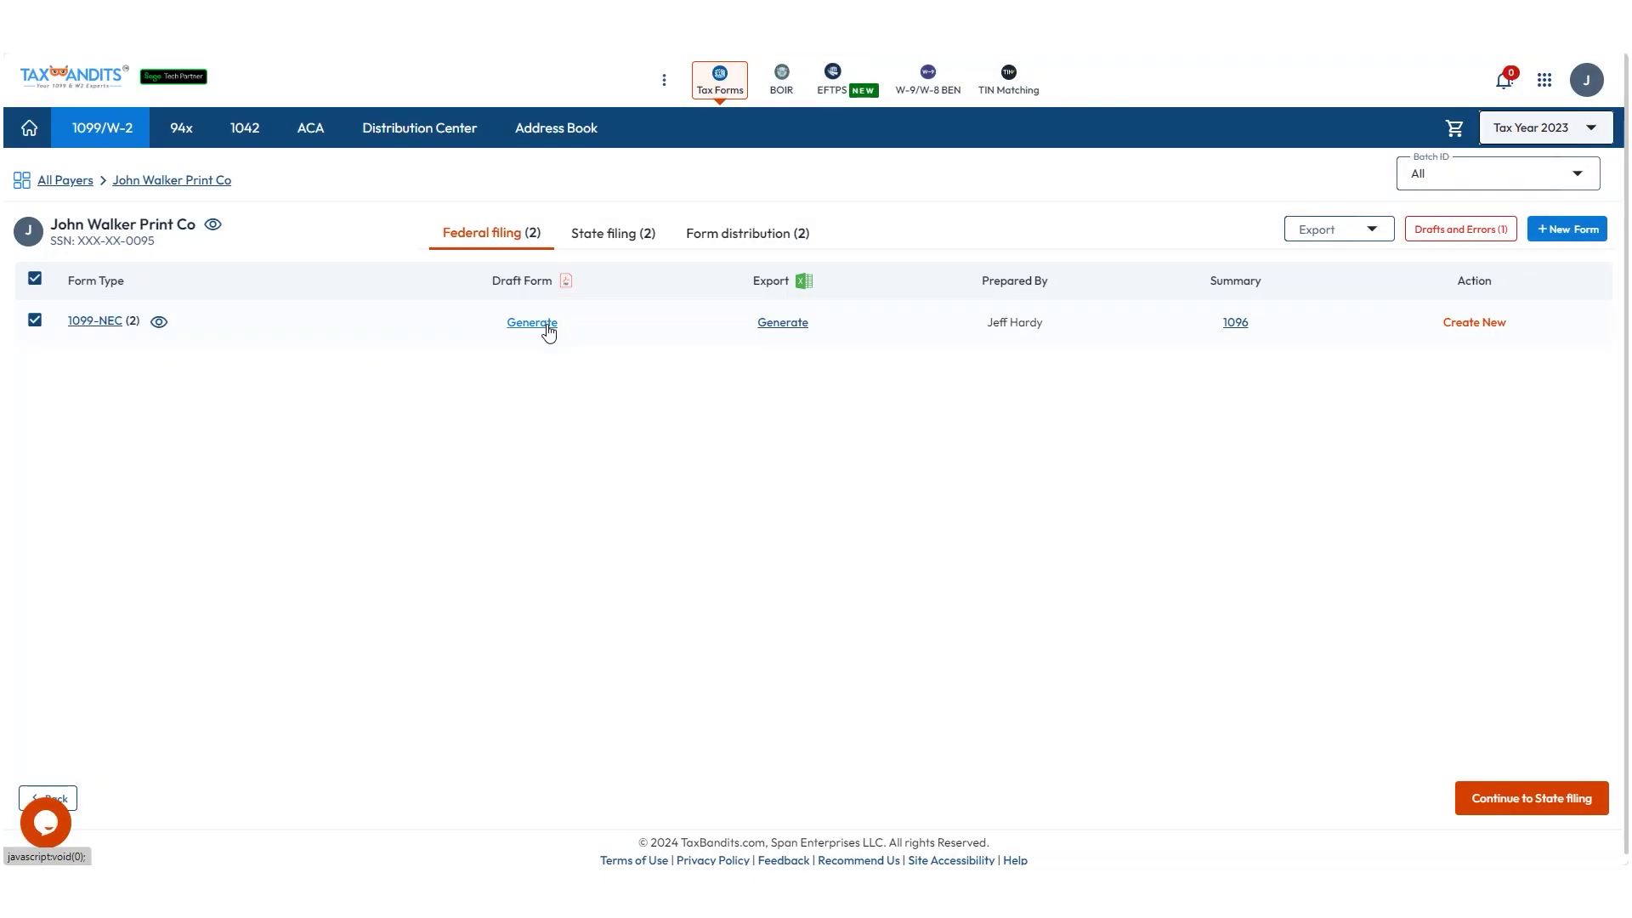
pyautogui.click(548, 330)
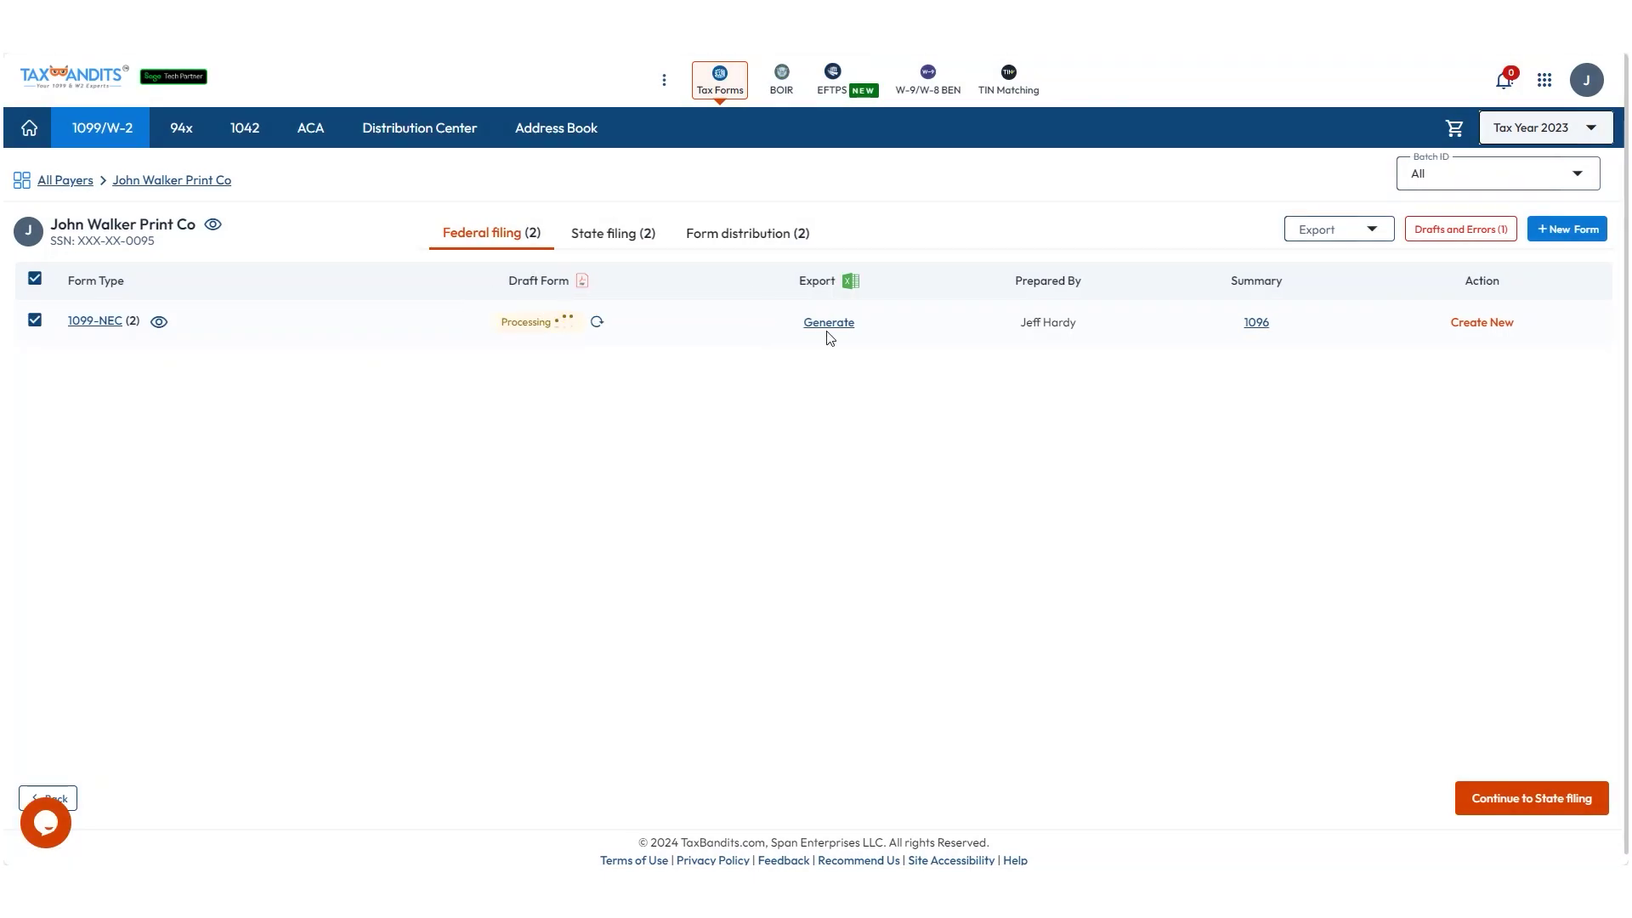
pyautogui.click(1467, 799)
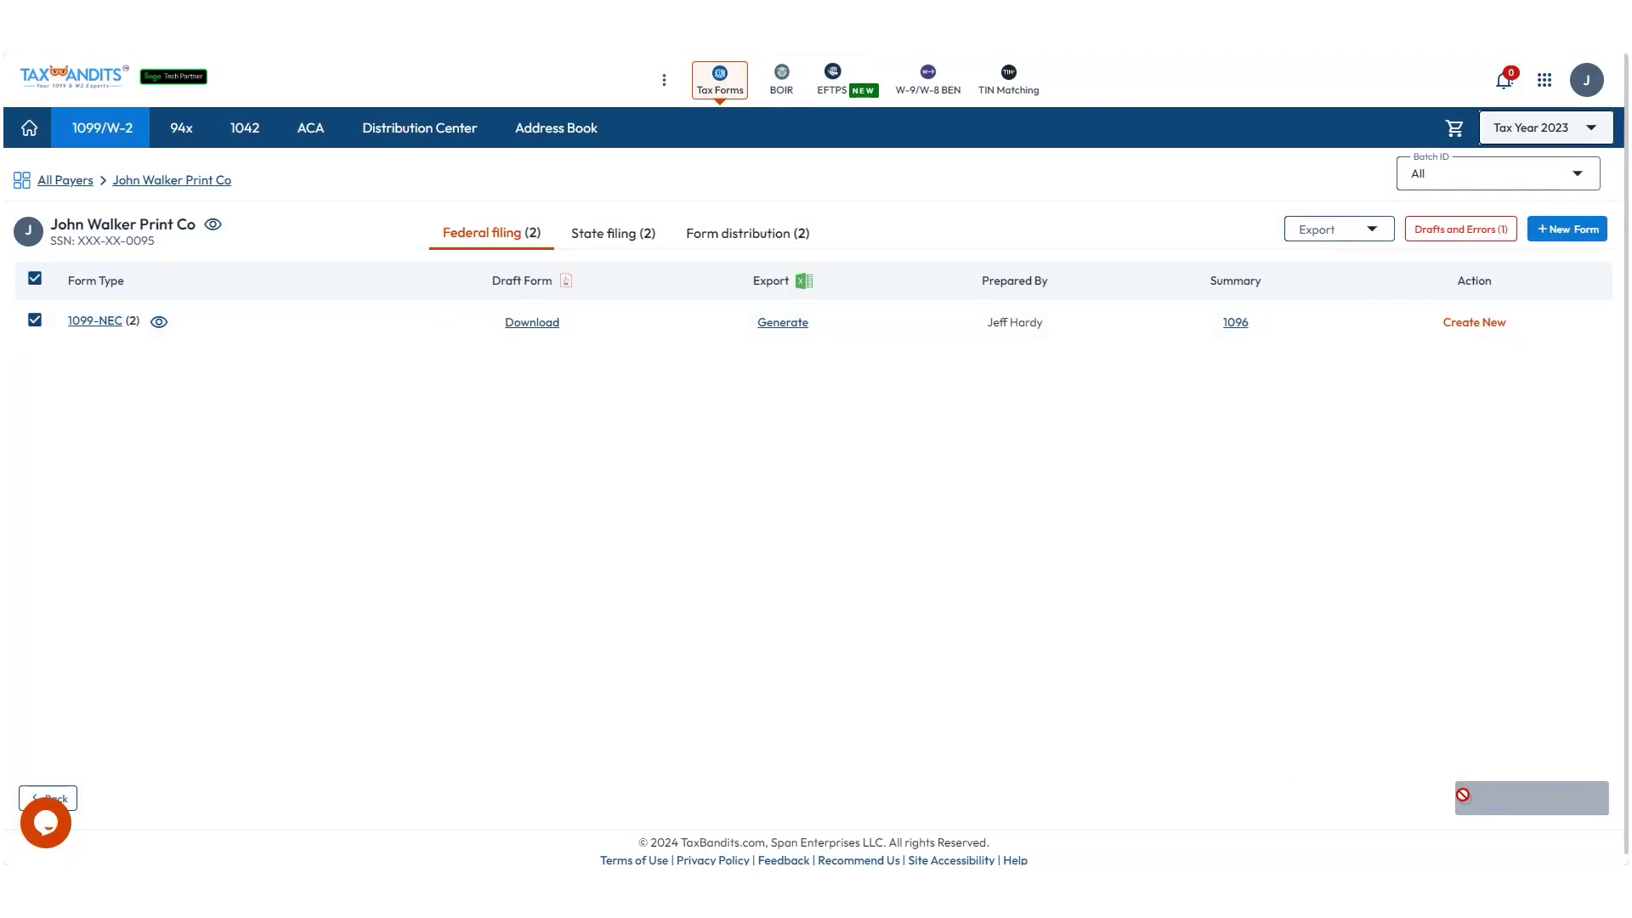
pyautogui.scroll(-1, 1078, 740)
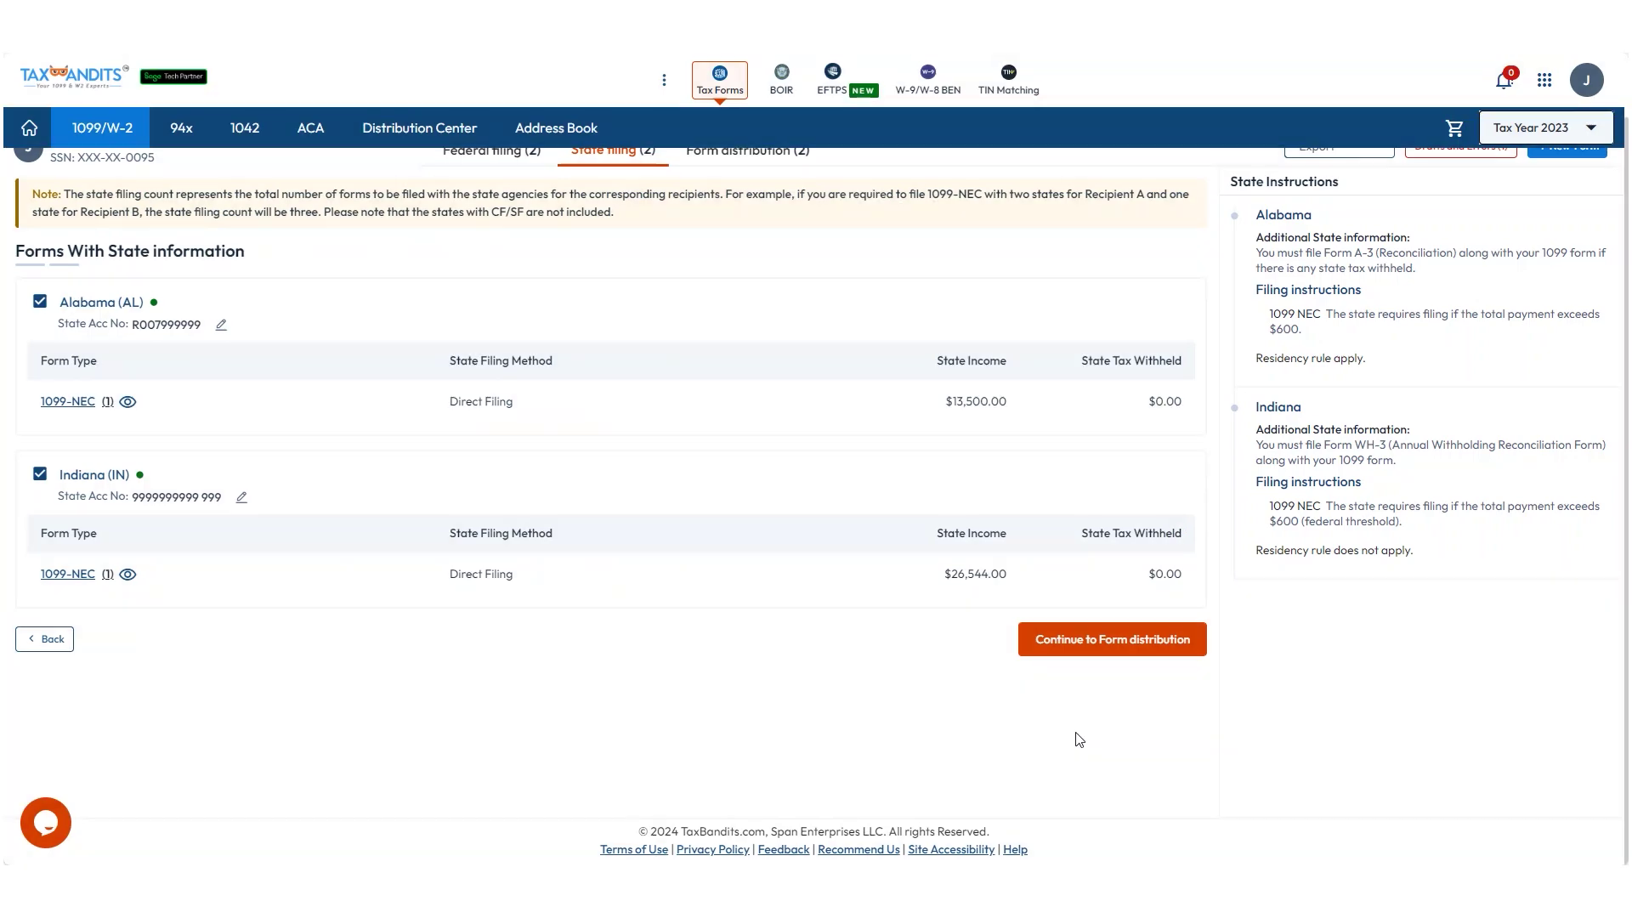
# Compare distribution options and choose Postal Mailing for both 1099-NEC copies before the audit.
pyautogui.click(1096, 644)
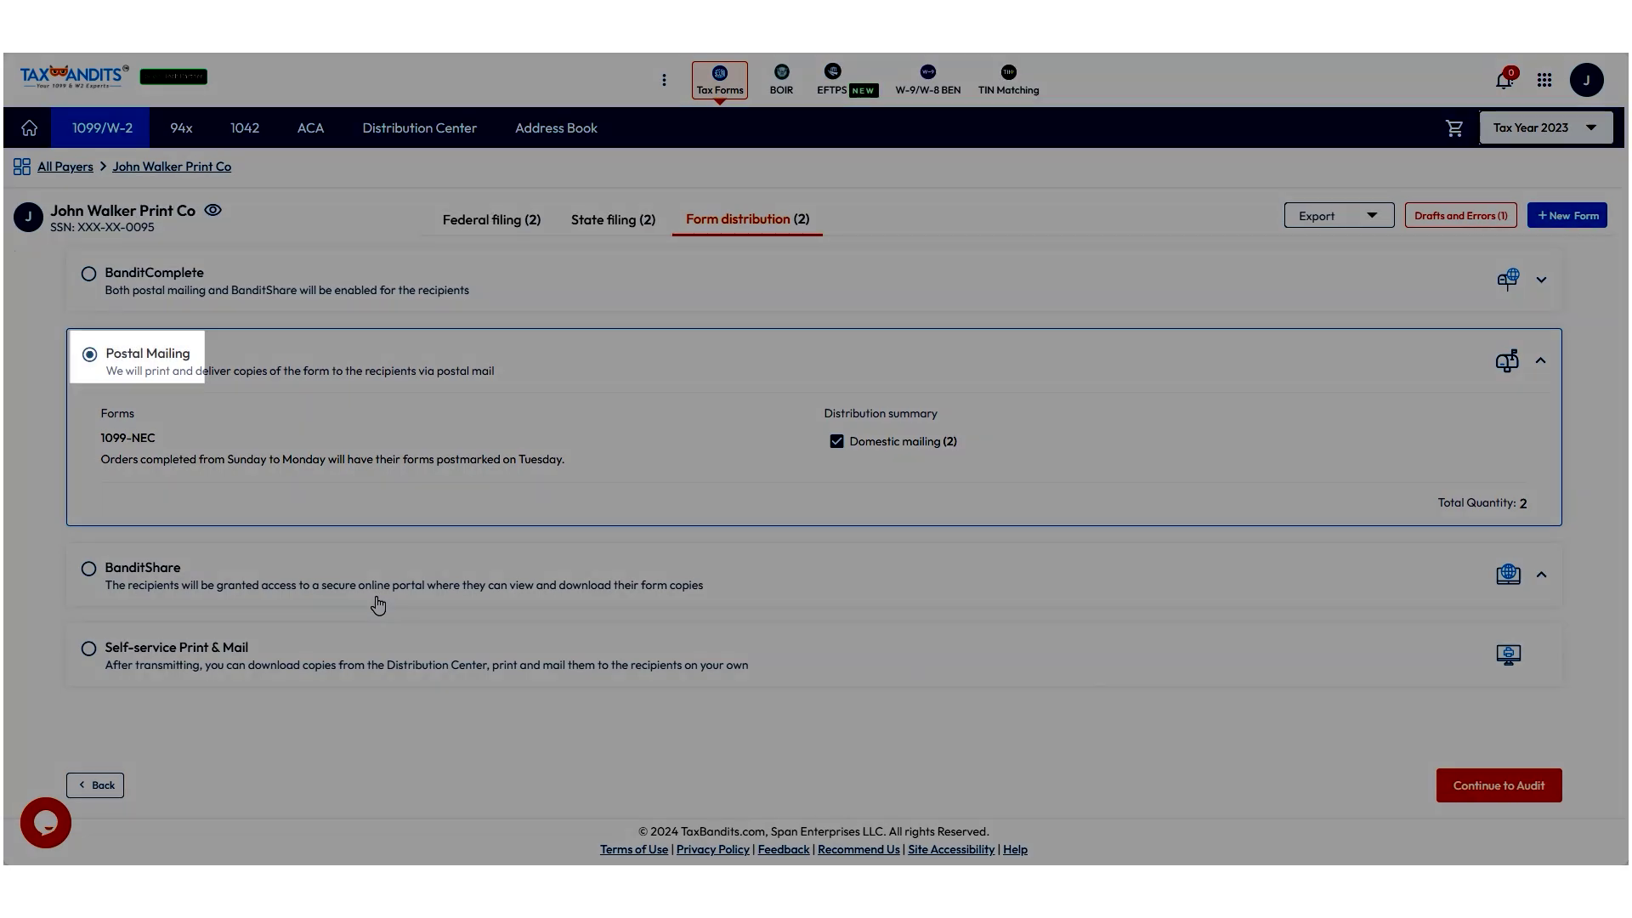
pyautogui.click(379, 605)
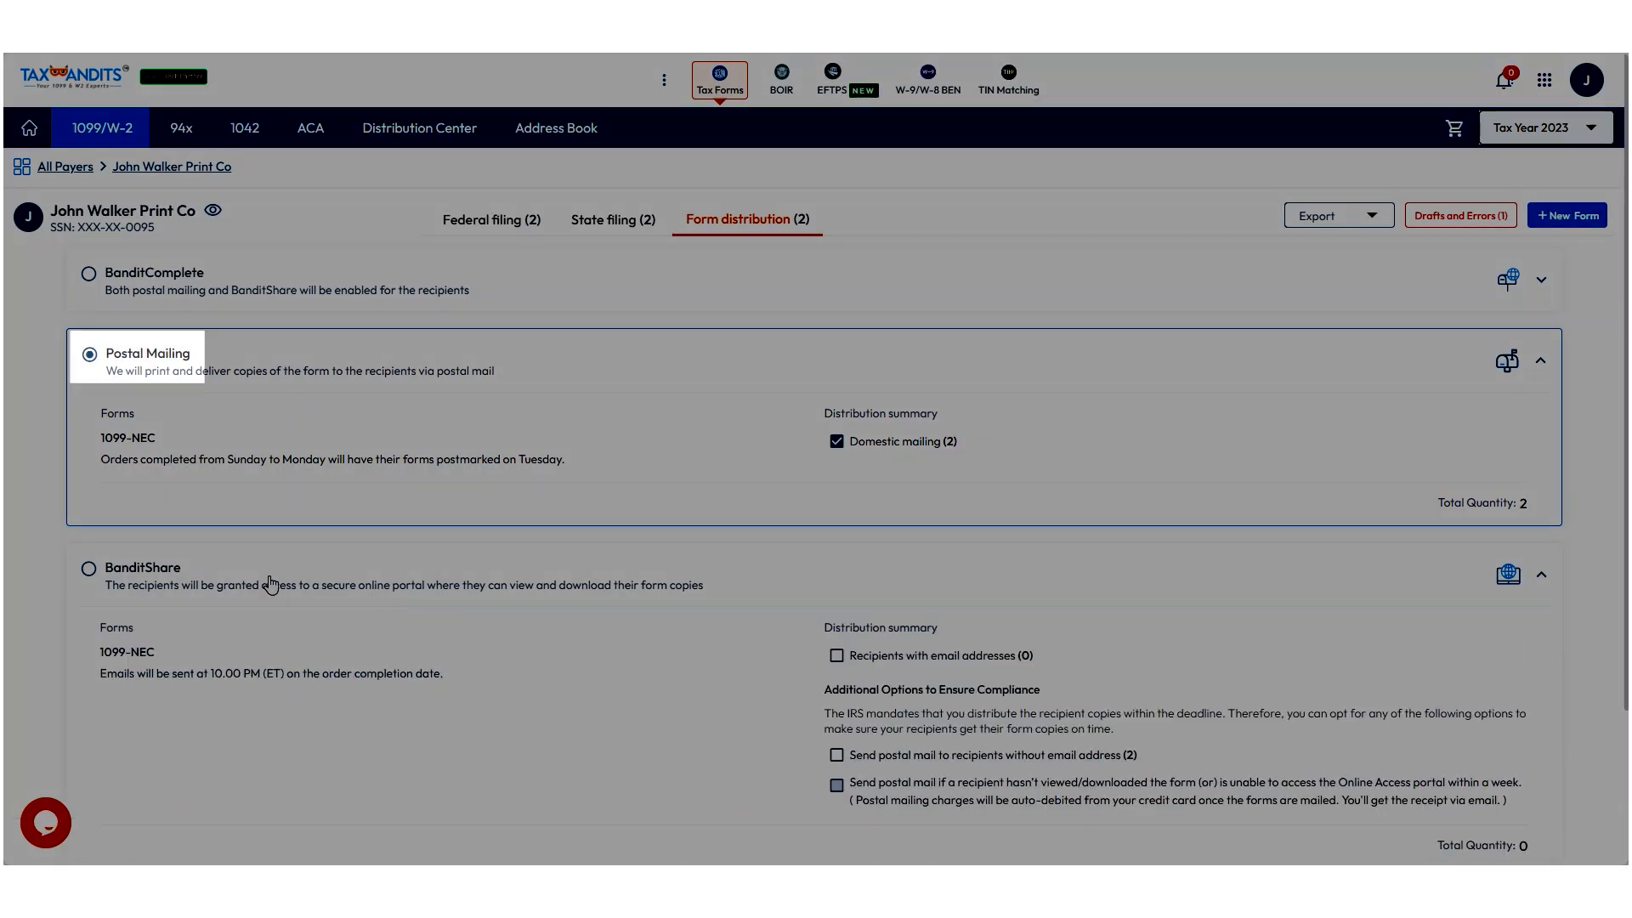
pyautogui.click(88, 568)
pyautogui.scroll(-3, 317, 635)
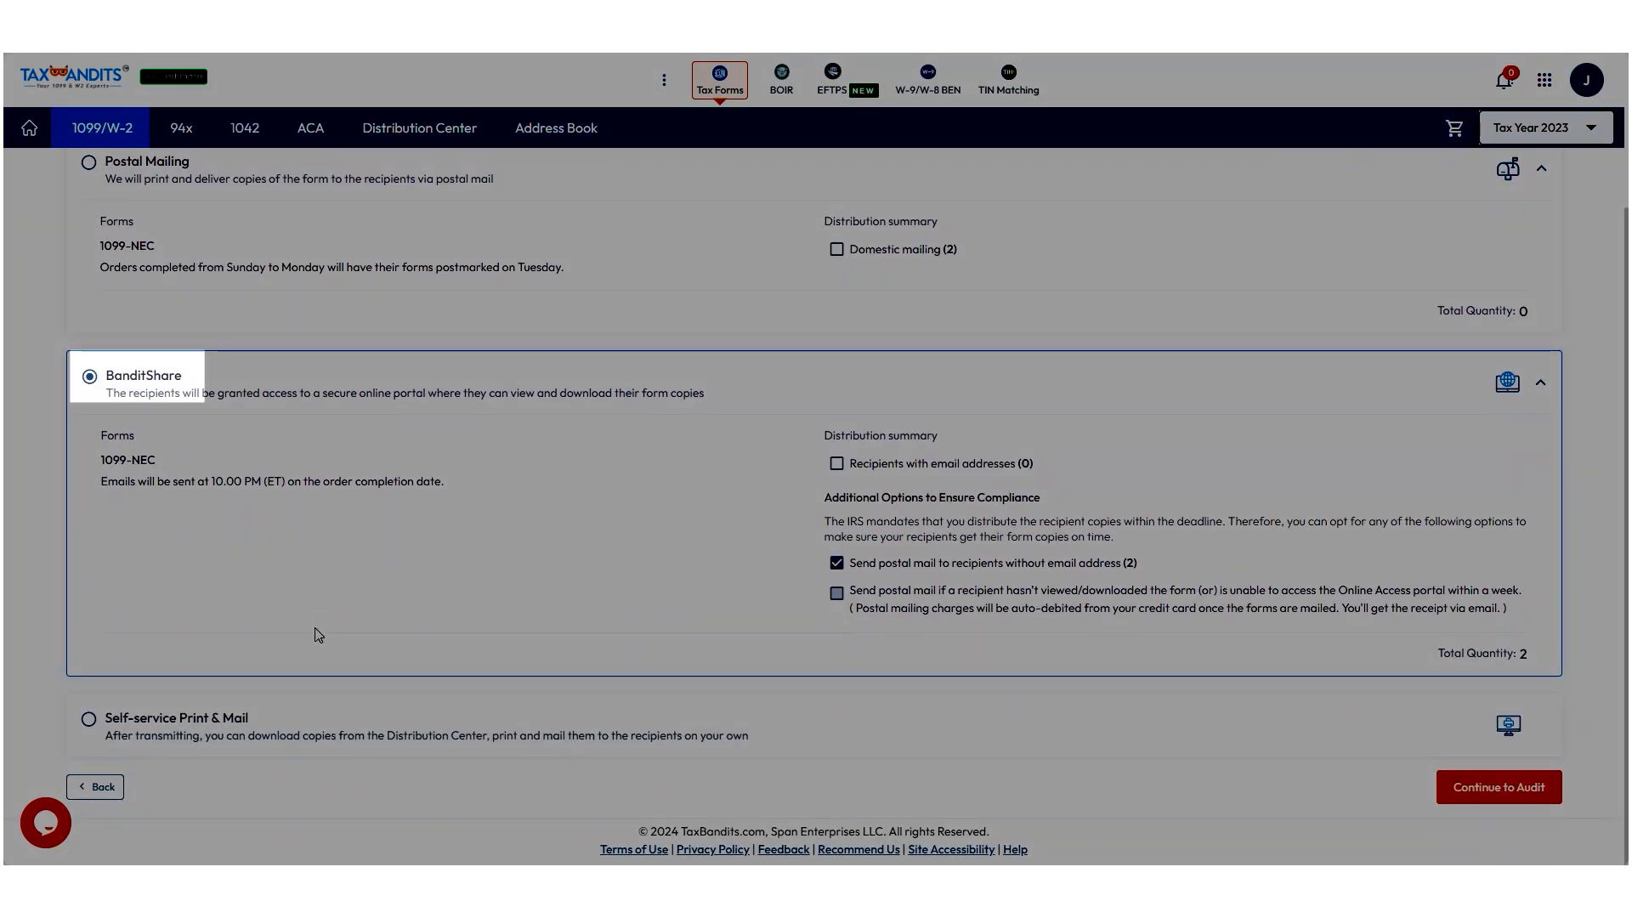
pyautogui.click(89, 720)
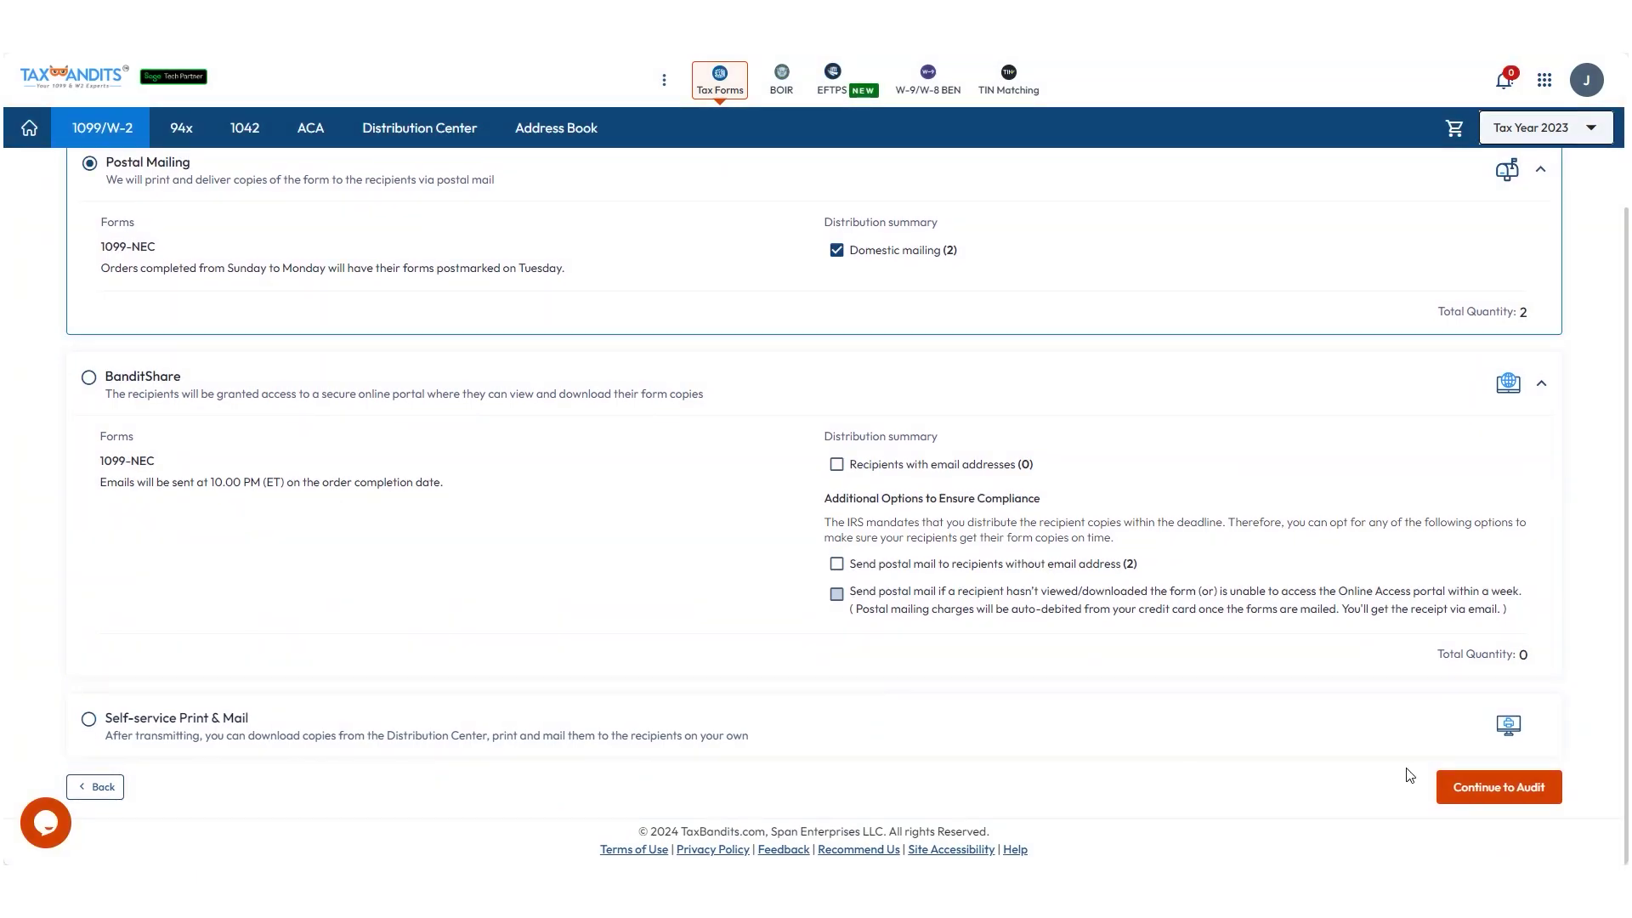
pyautogui.click(1467, 787)
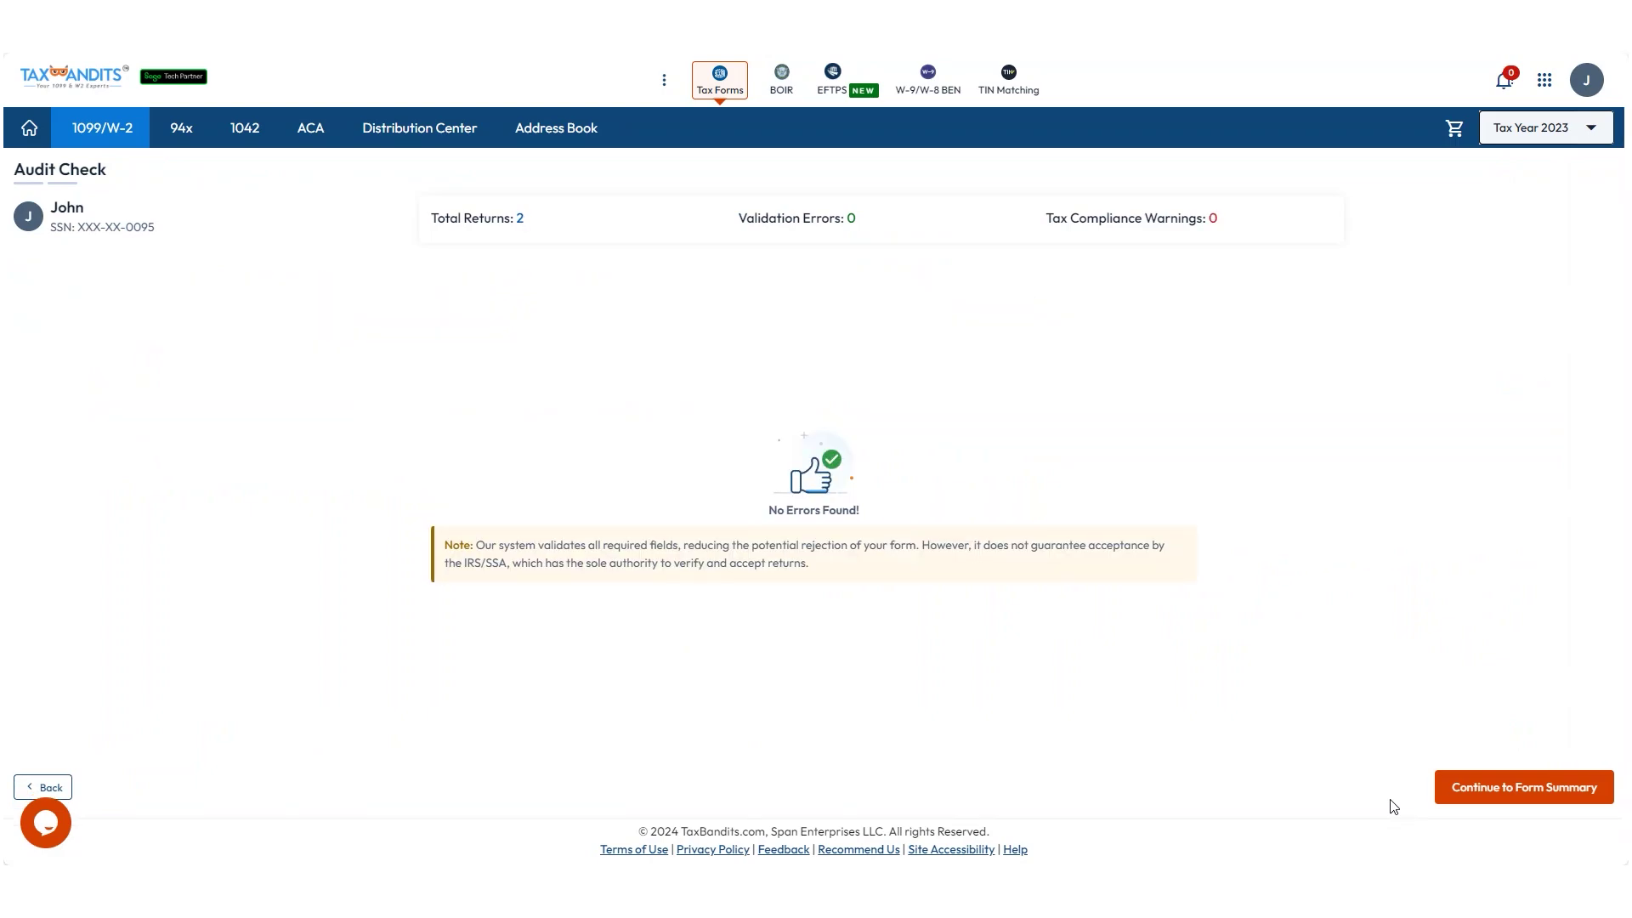
# Pass the audit, add 1099 TIN Matching, leave the filing unscheduled, and go to checkout.
pyautogui.click(1476, 790)
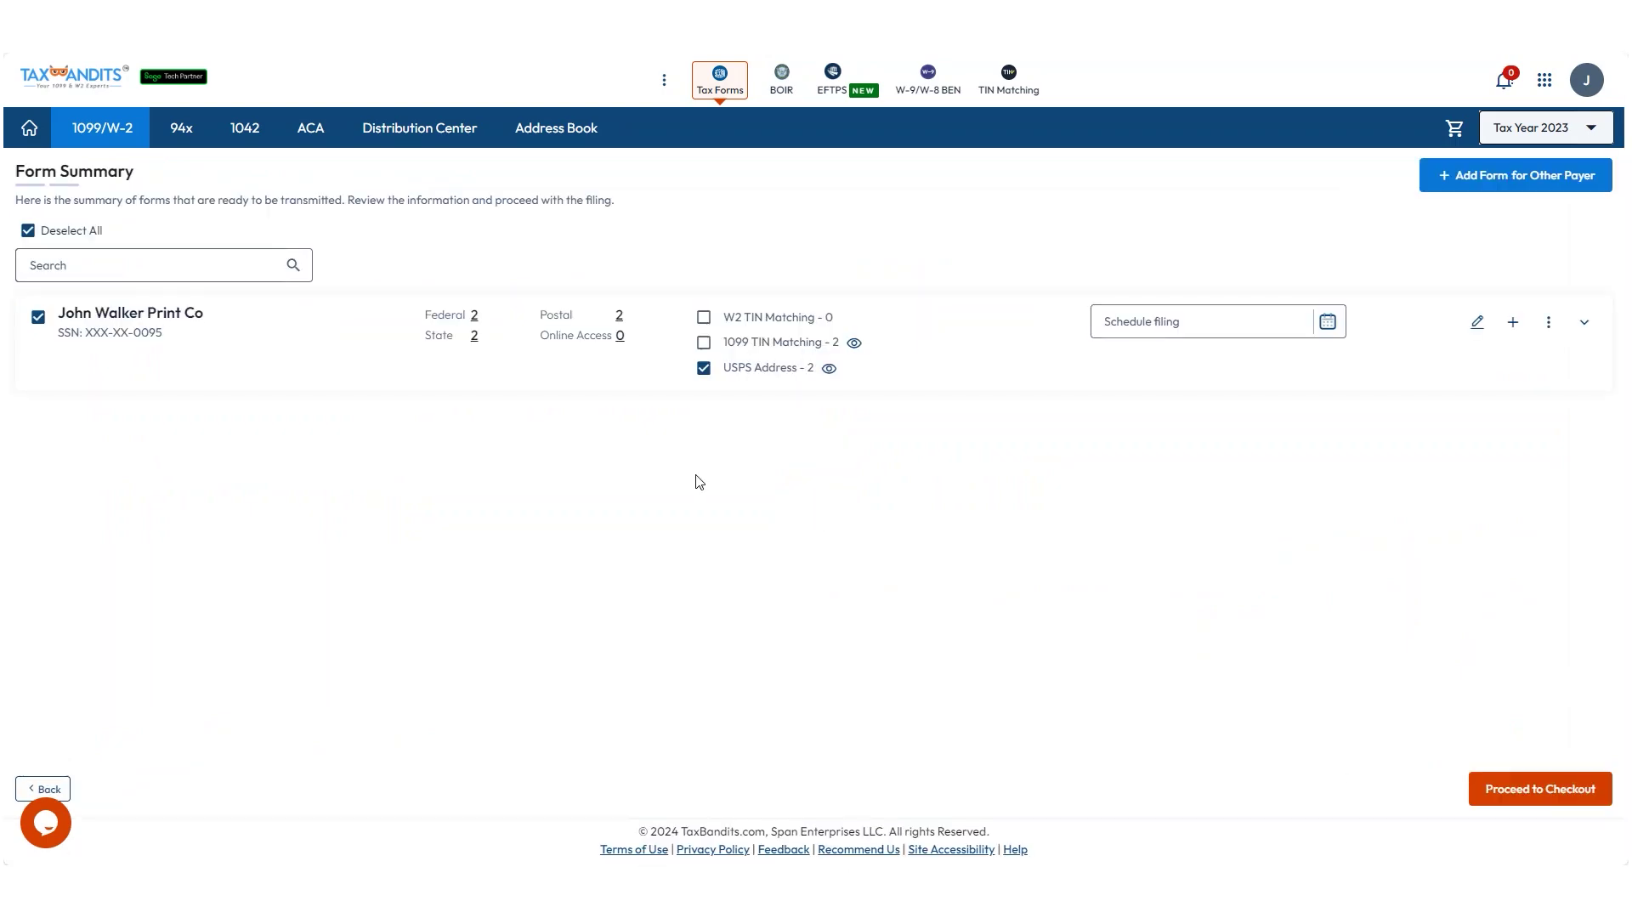
pyautogui.click(704, 343)
pyautogui.click(1304, 323)
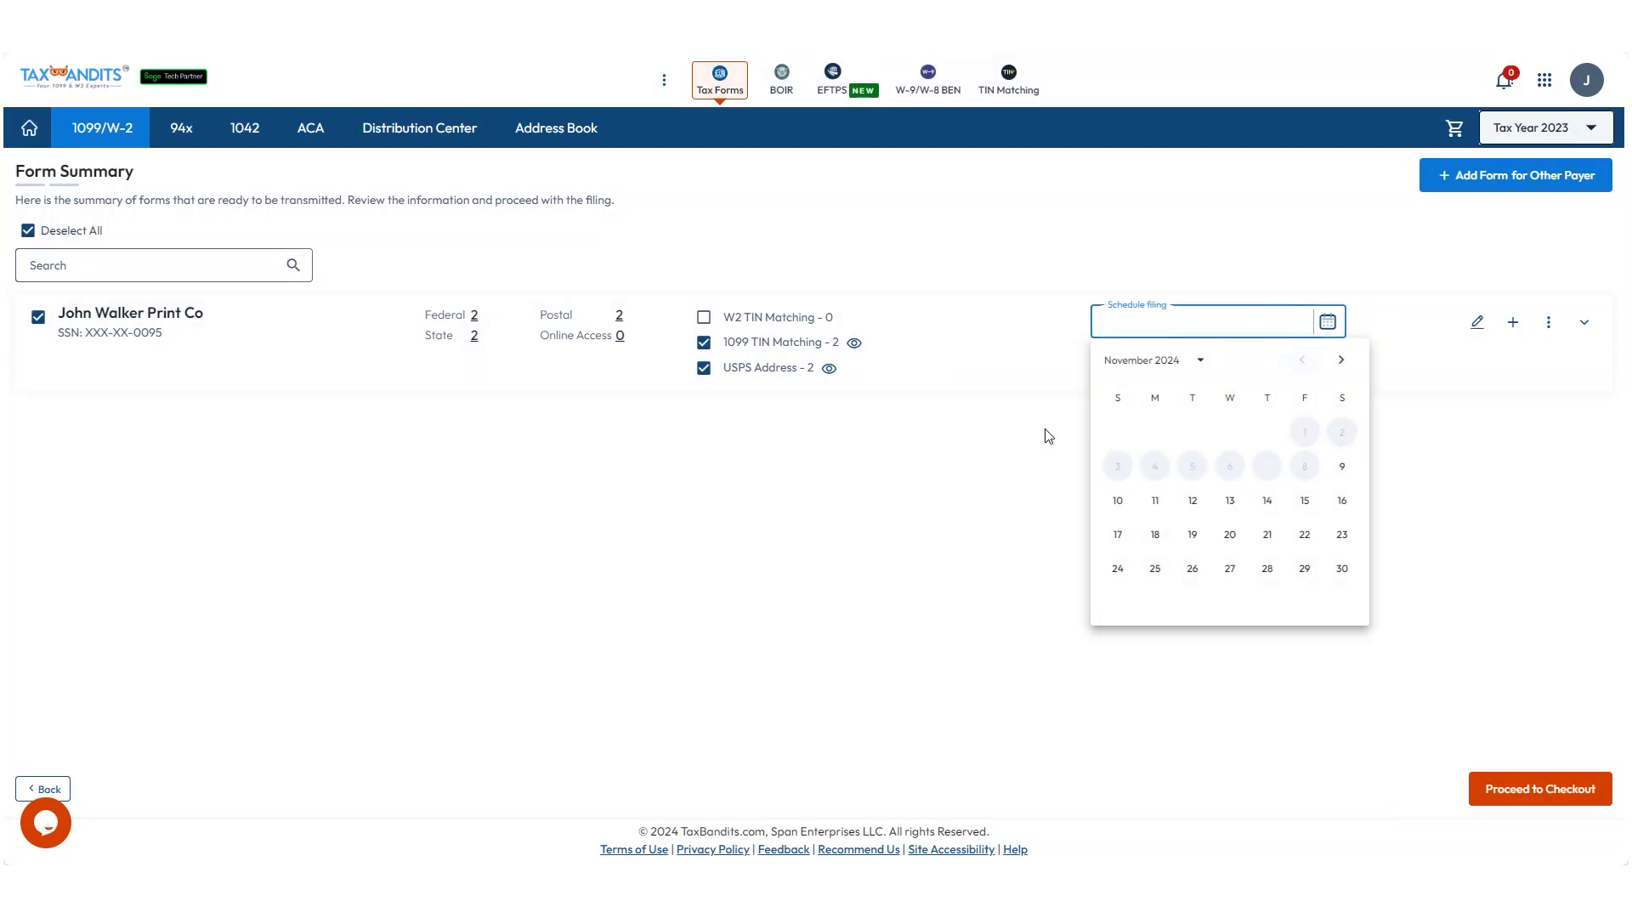
pyautogui.click(1048, 436)
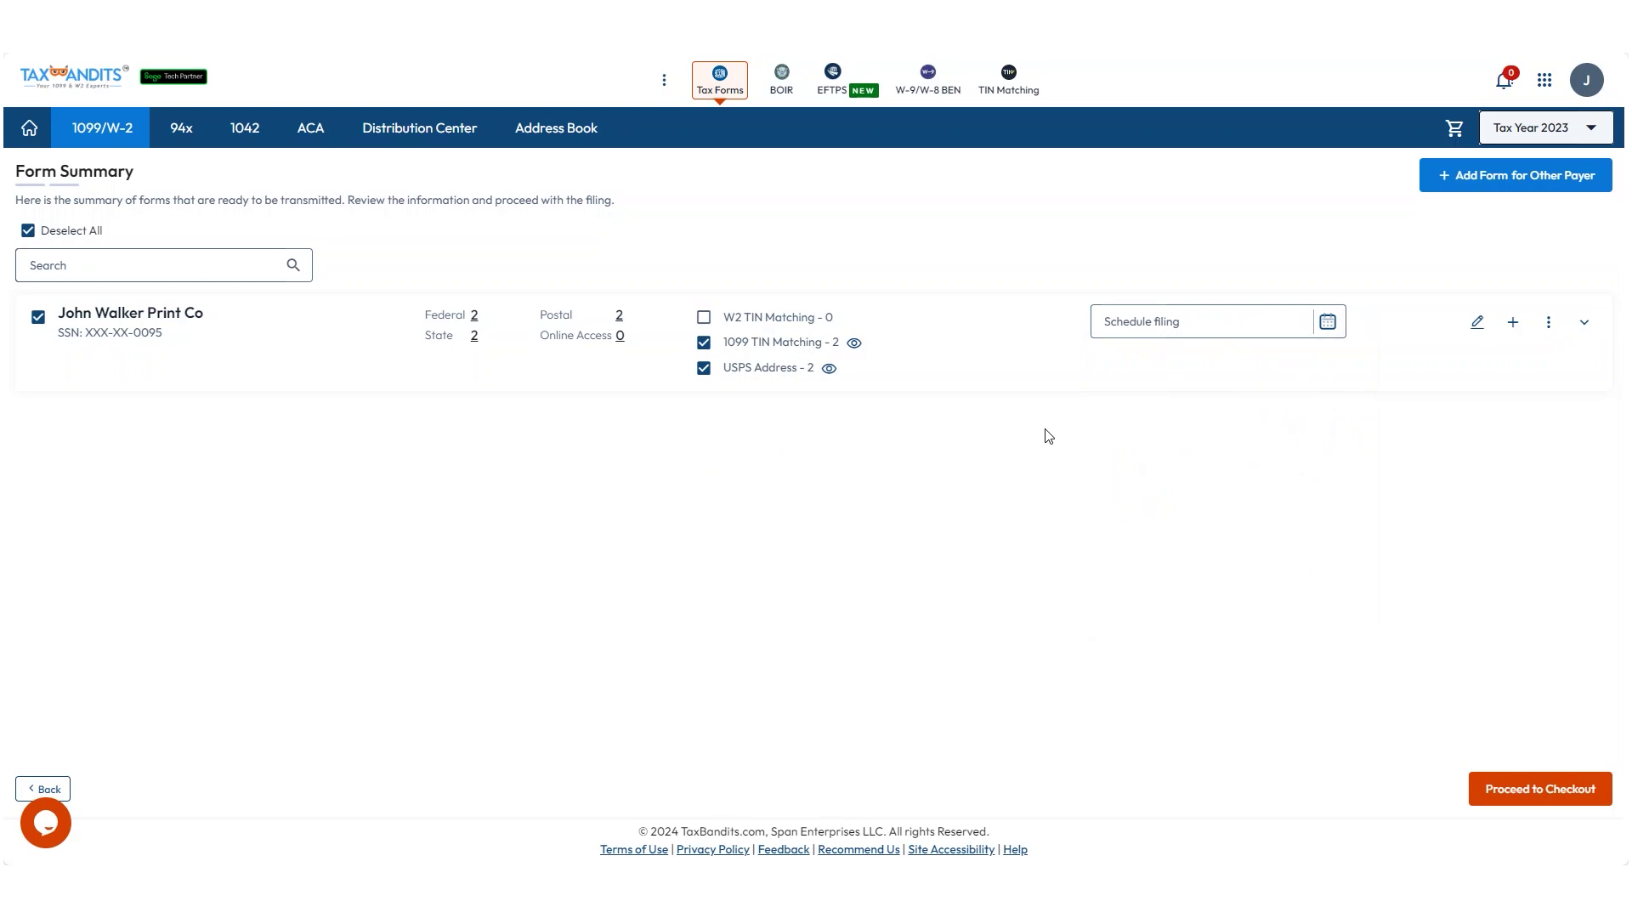
pyautogui.click(1472, 791)
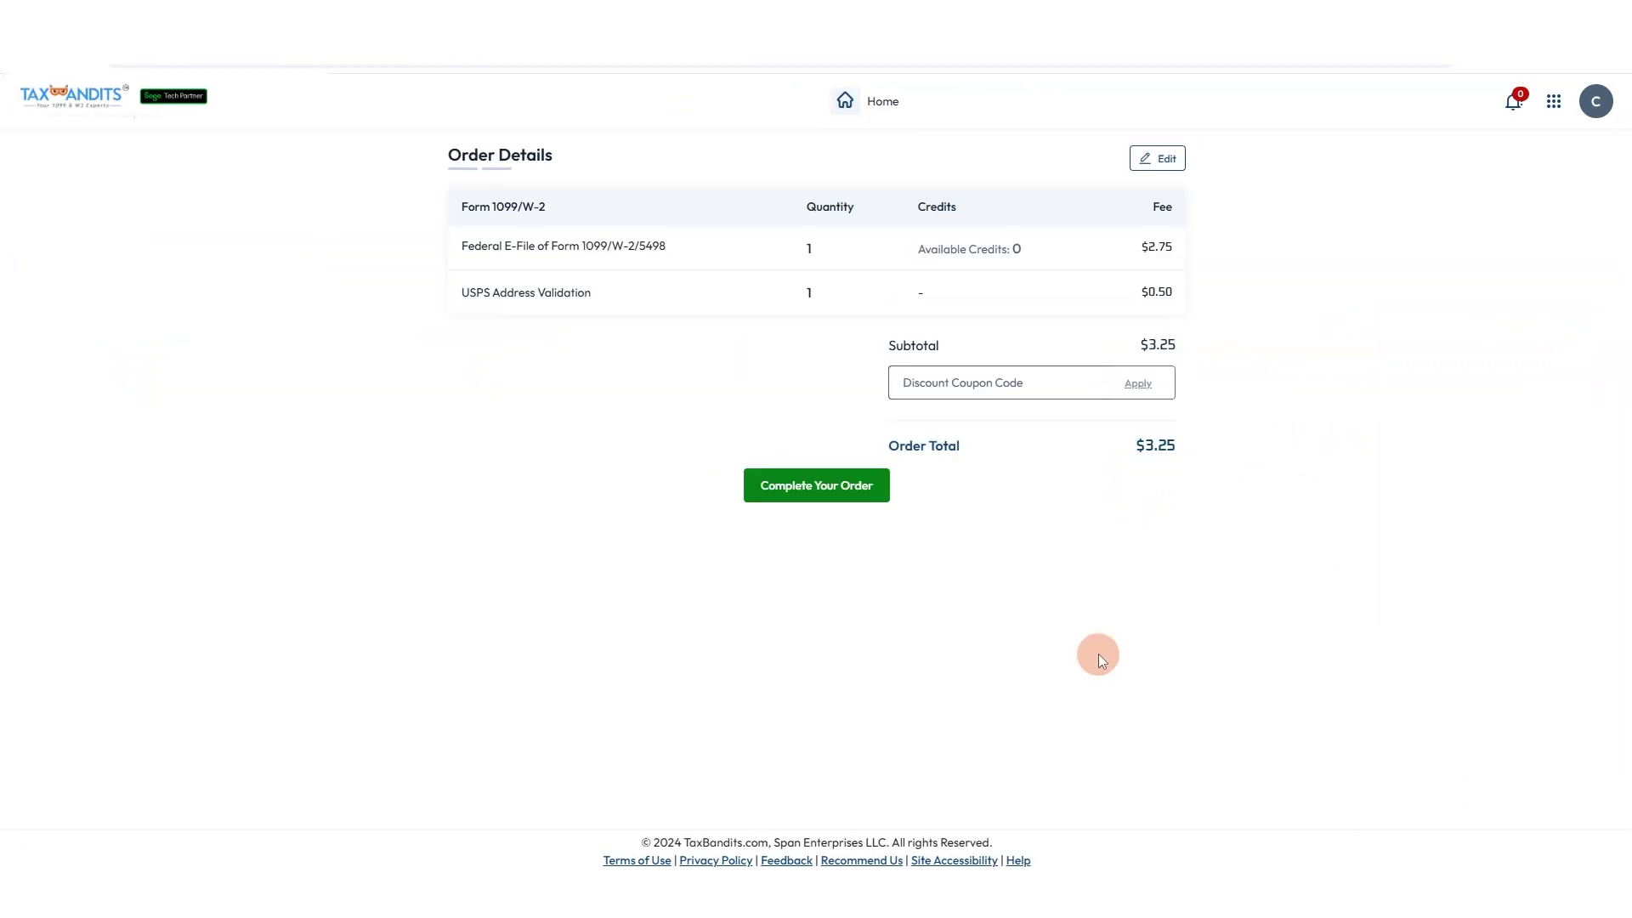
# Complete the $3.25 order by accepting the credit card acknowledgement and paying to transmit.
pyautogui.click(755, 484)
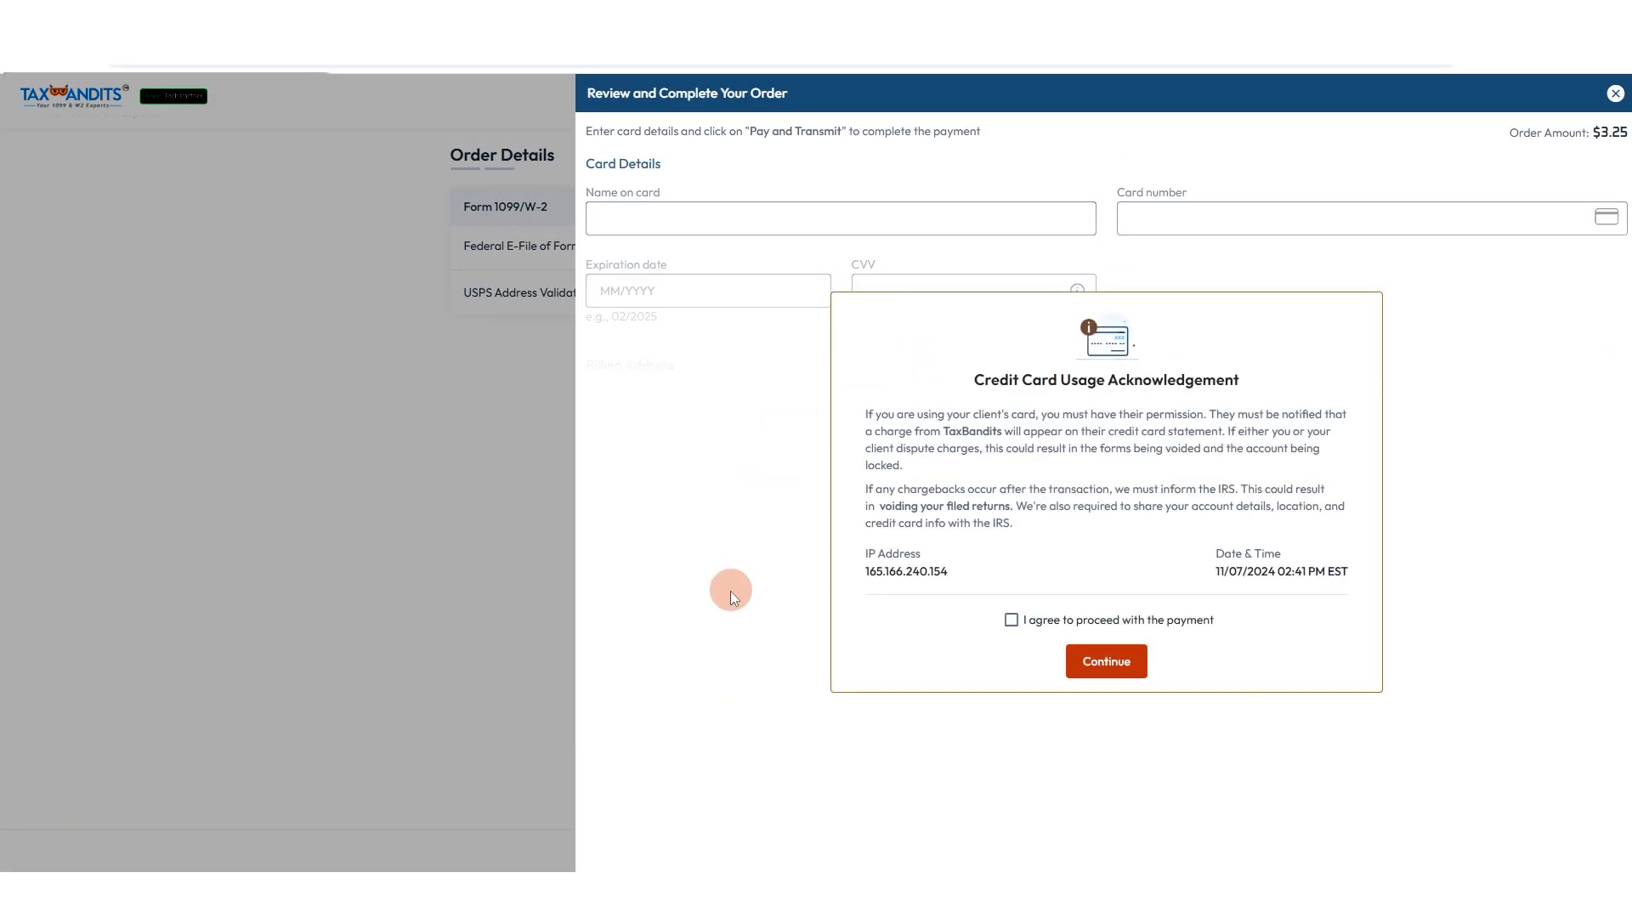
pyautogui.click(829, 548)
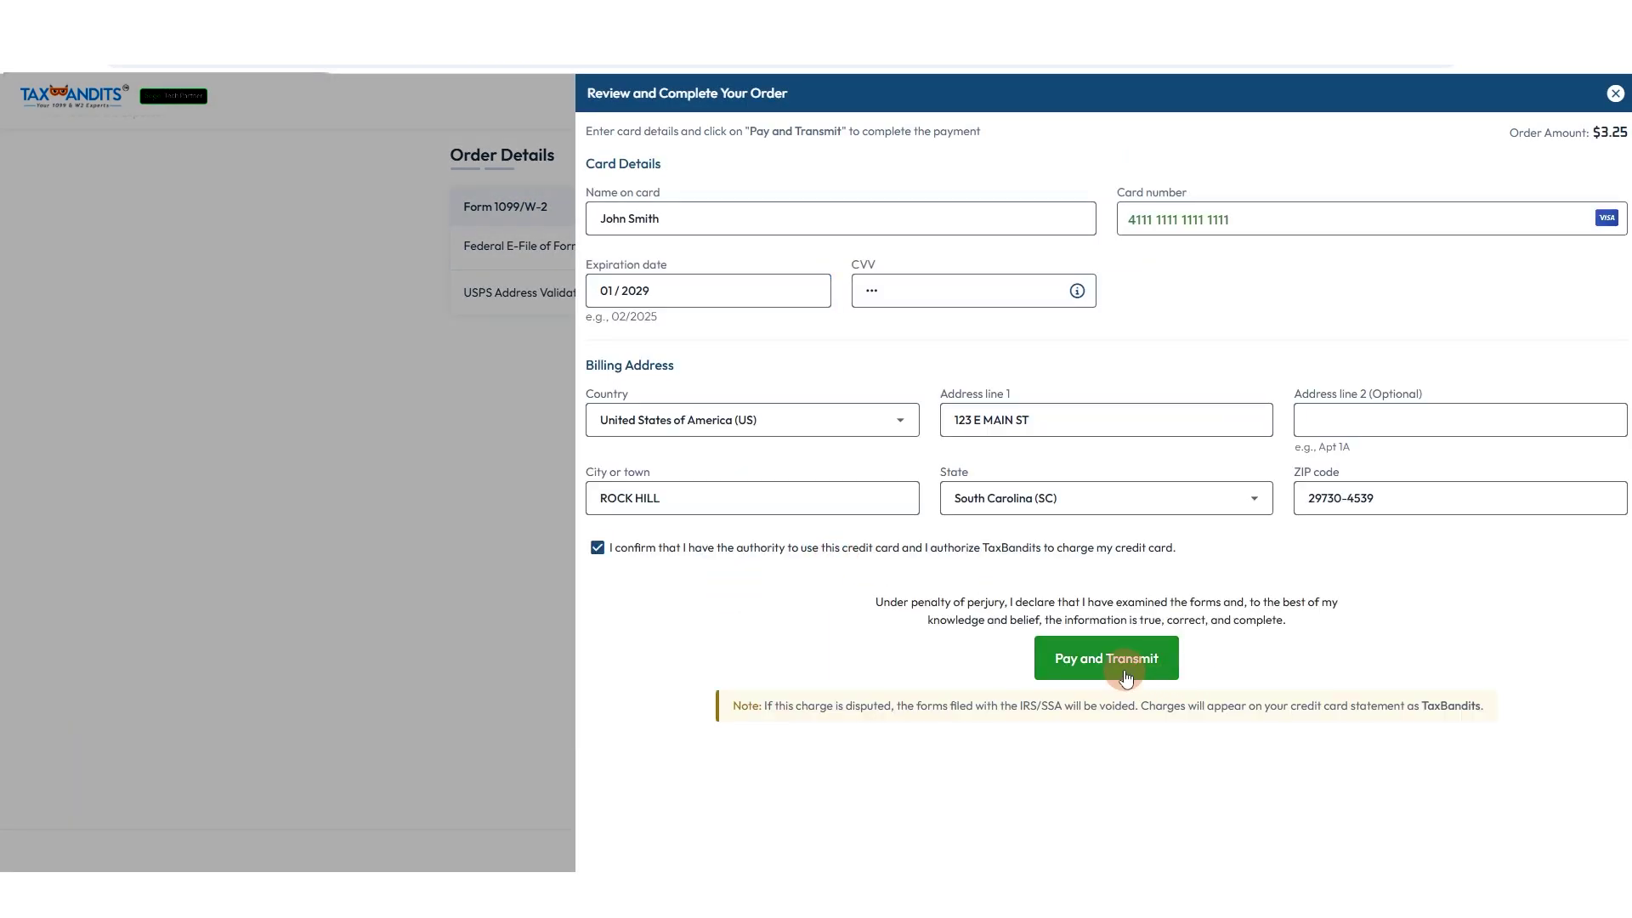
pyautogui.click(1124, 669)
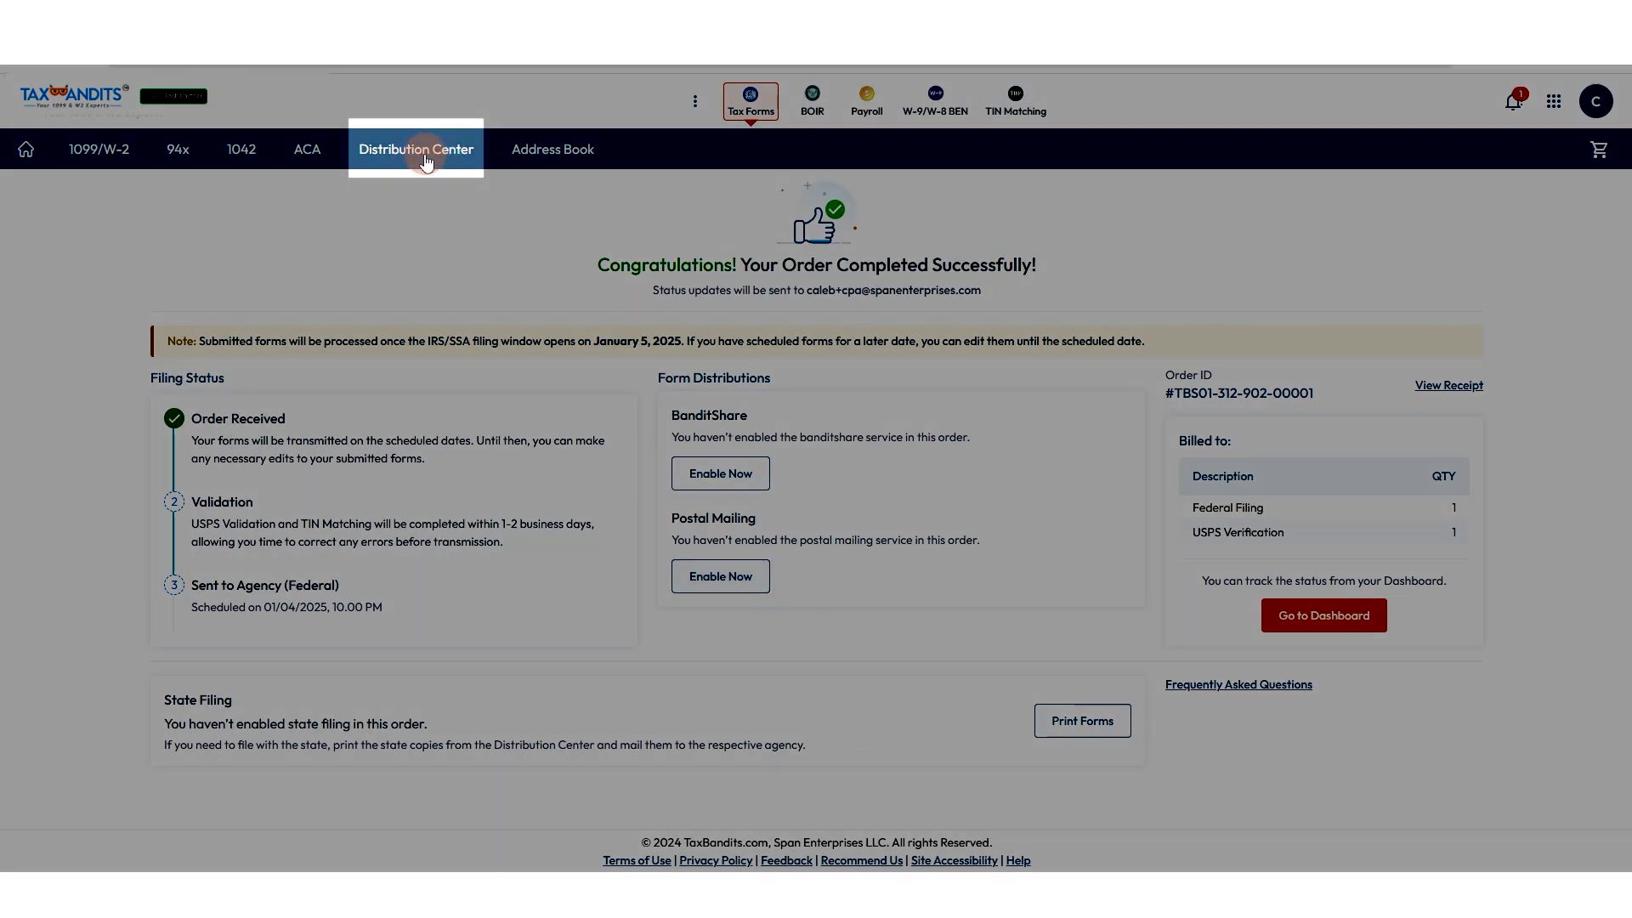
# Go to the Distribution Center to view the payer's submitted 1099-NEC form with its PDF being generated.
pyautogui.click(425, 157)
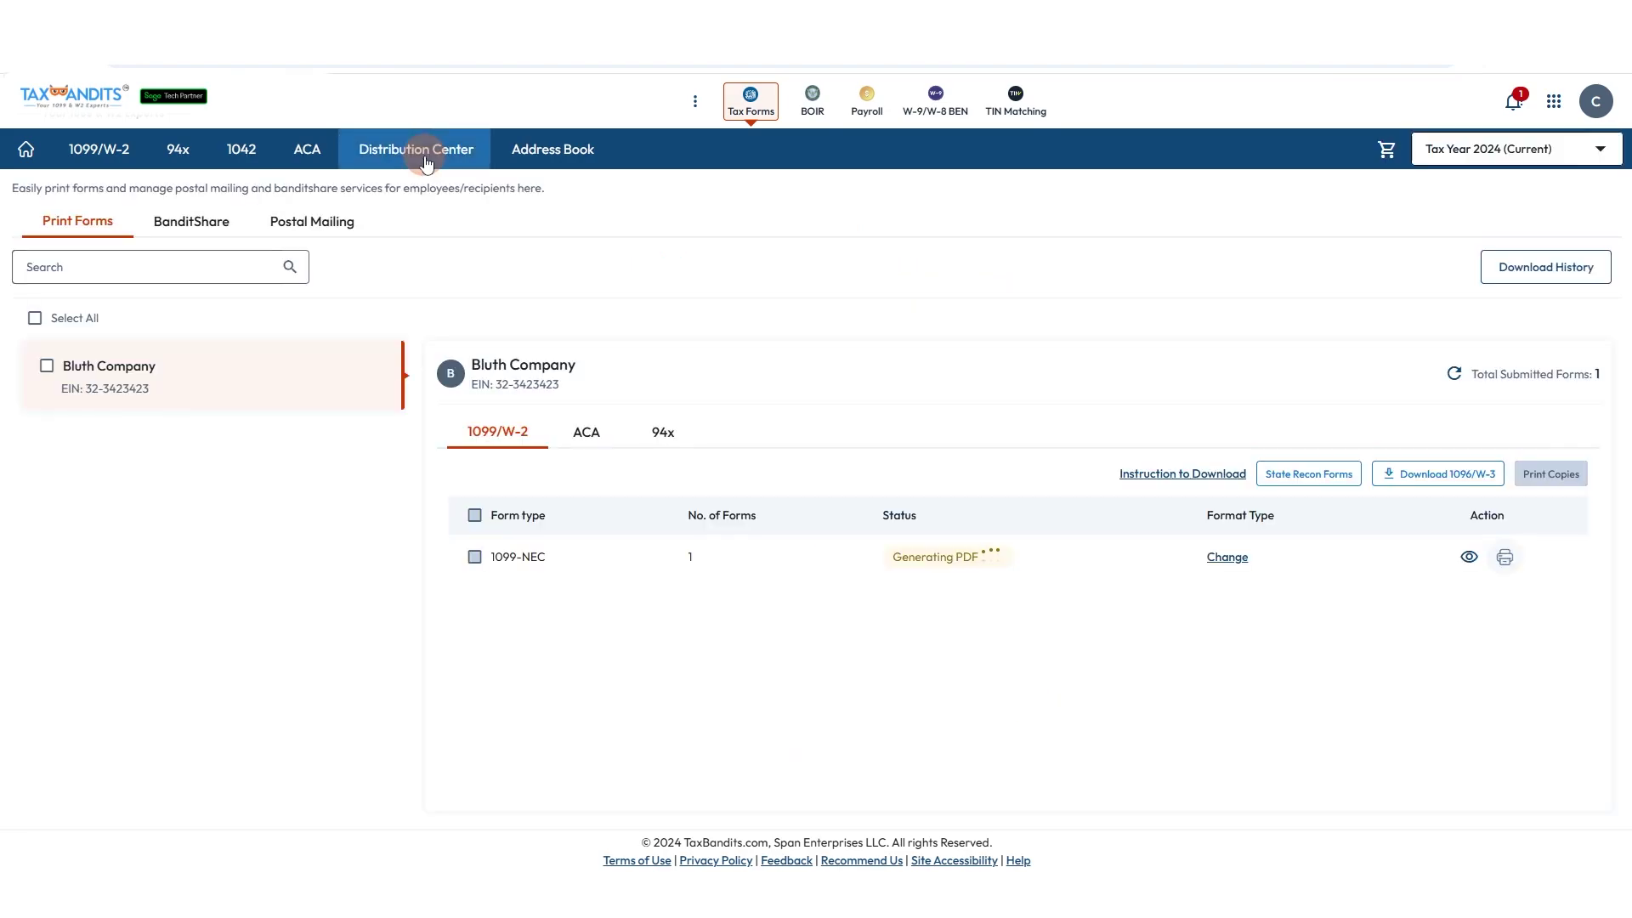